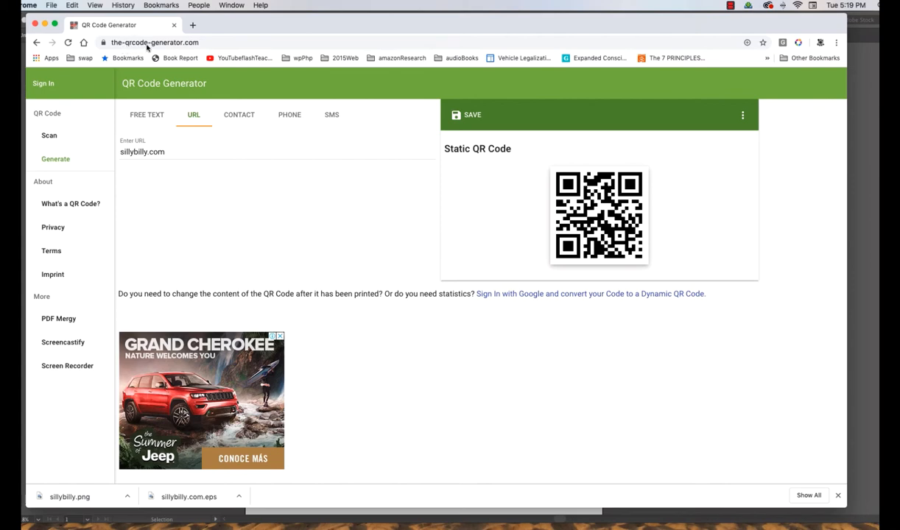
Open the save options for the static sillybilly.com QR code.
click(204, 45)
drag(204, 45, 104, 45)
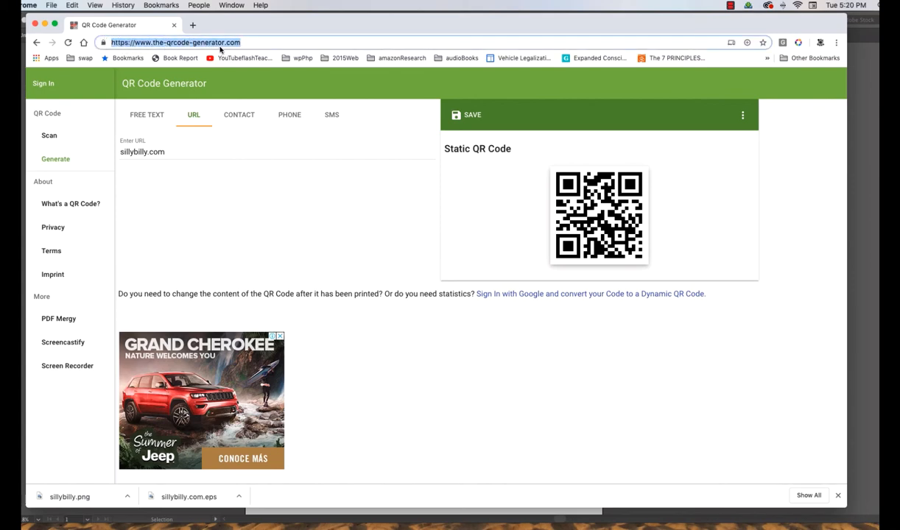
click(277, 42)
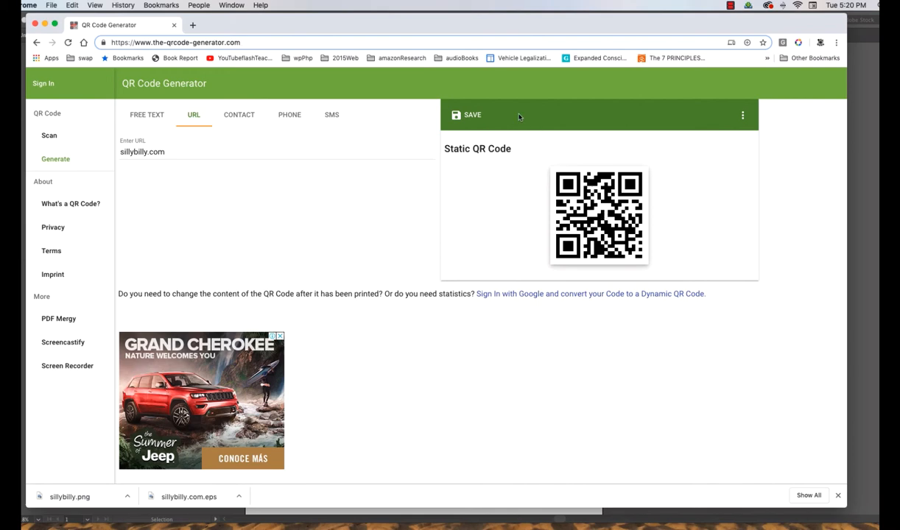
click(471, 115)
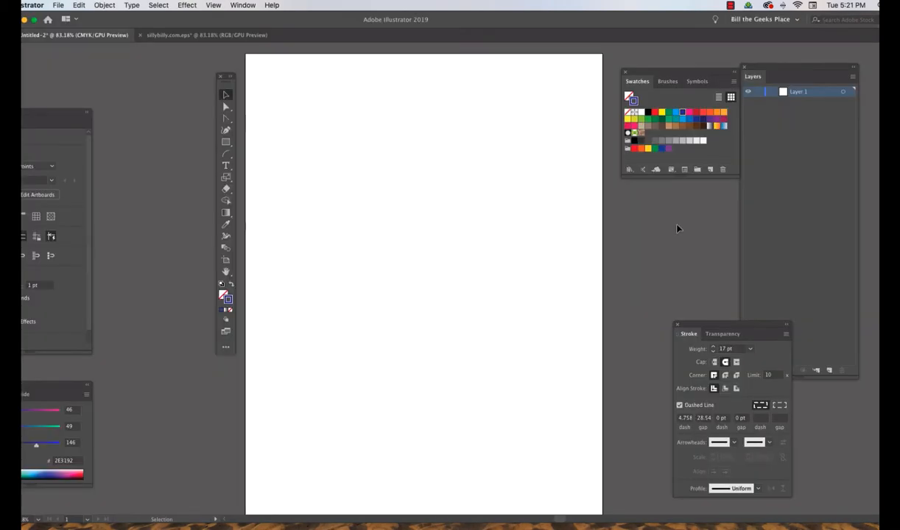
In Illustrator, place sillybilly.png from the Desktop on the artboard at about 517 pt square and embed the image.
scroll(677, 225, left, 1)
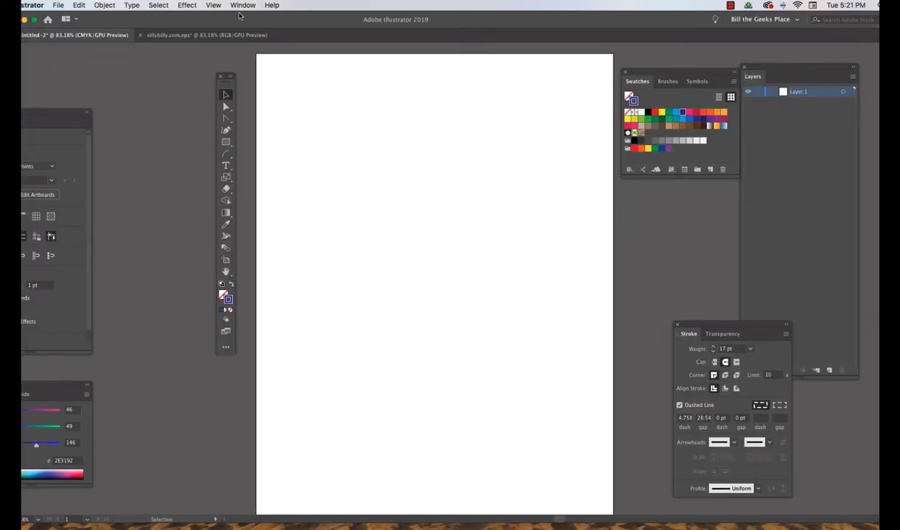
click(58, 5)
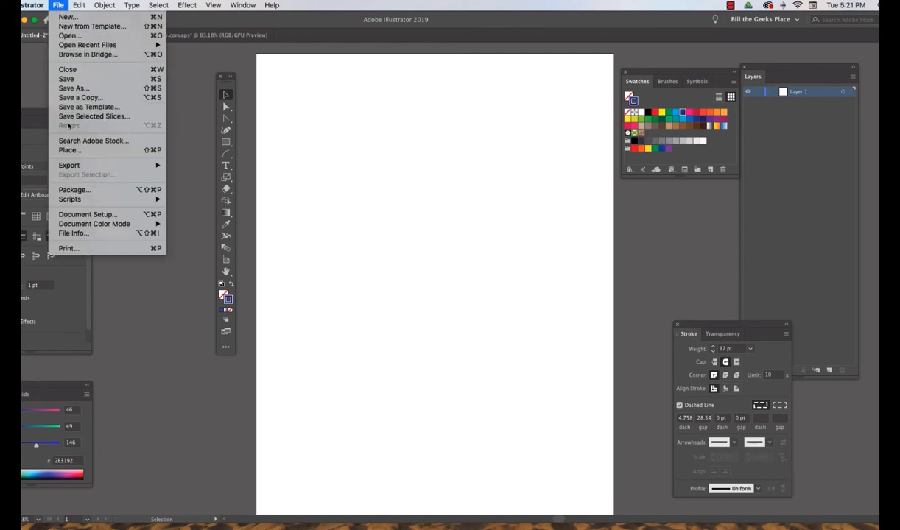
click(72, 150)
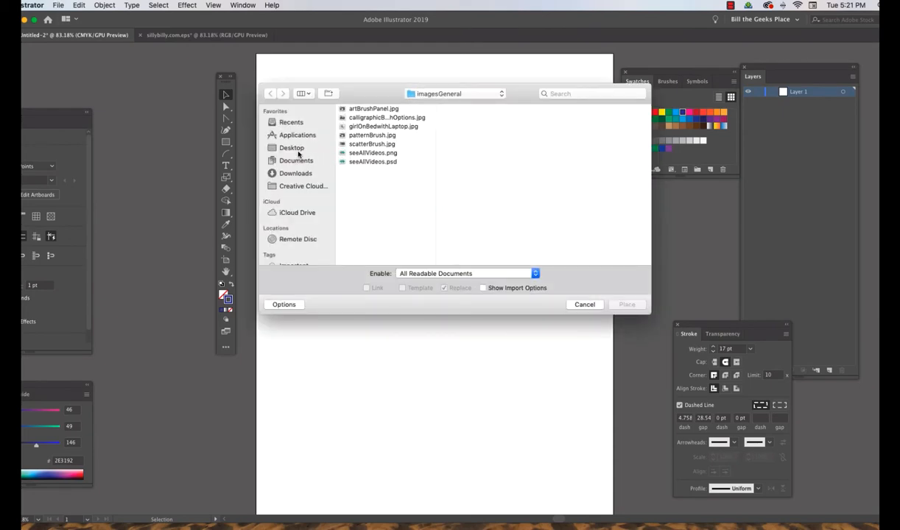
click(272, 149)
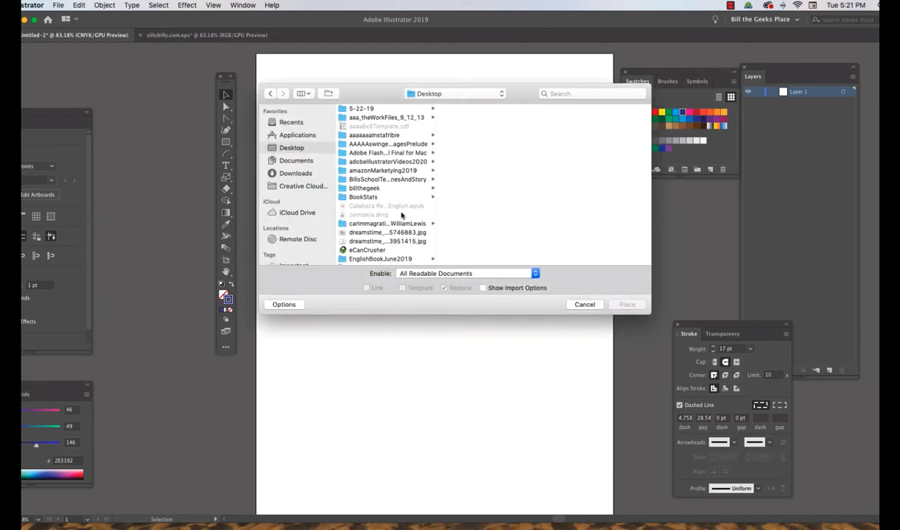
scroll(401, 214, down, 10)
scroll(402, 214, down, 4)
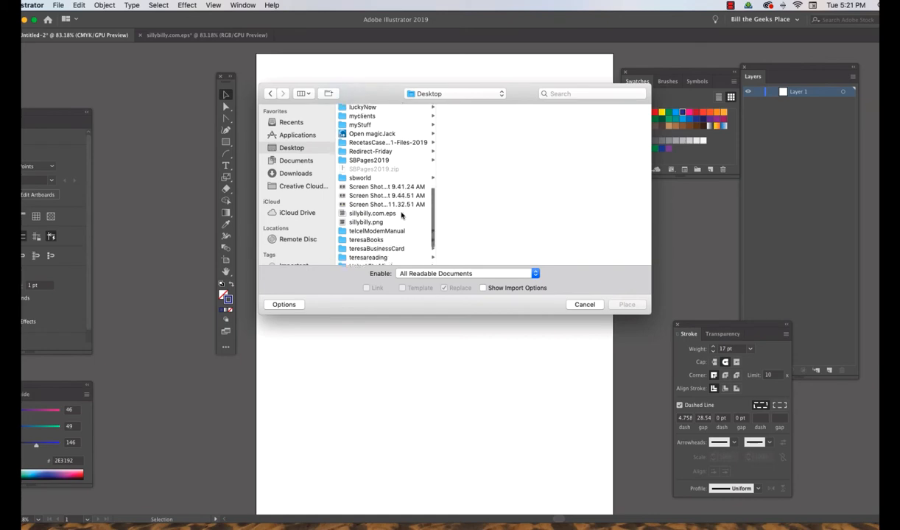
click(343, 217)
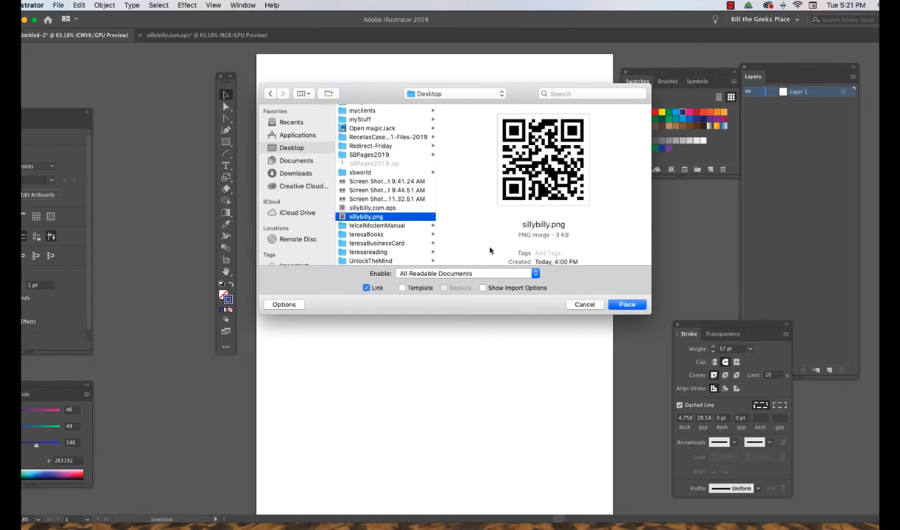
click(627, 305)
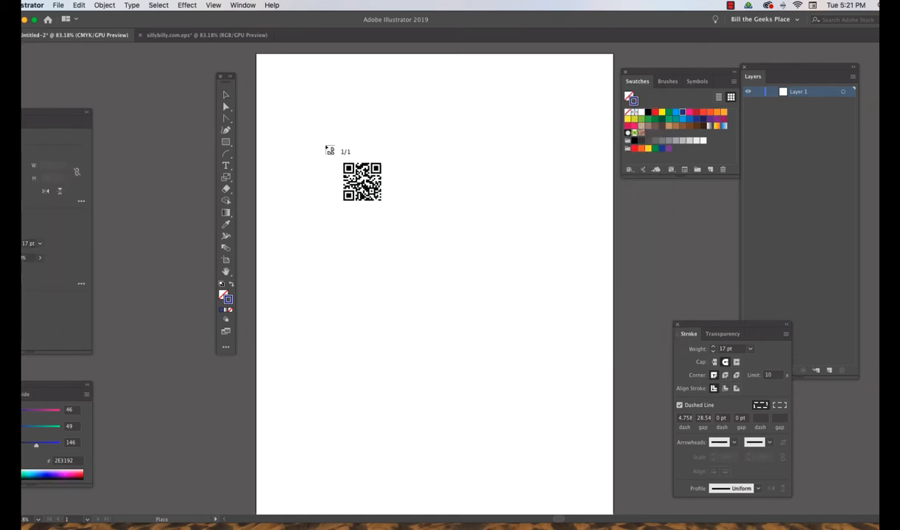
drag(287, 112, 607, 413)
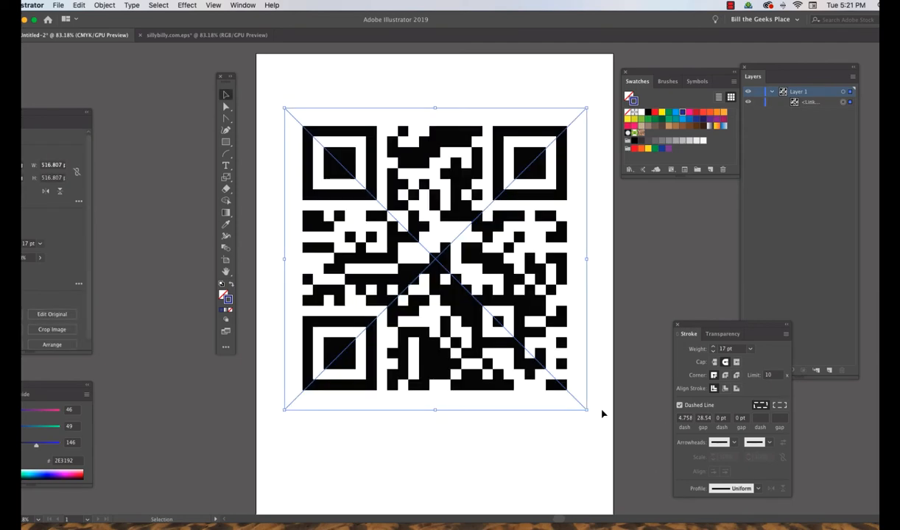
drag(46, 110, 110, 99)
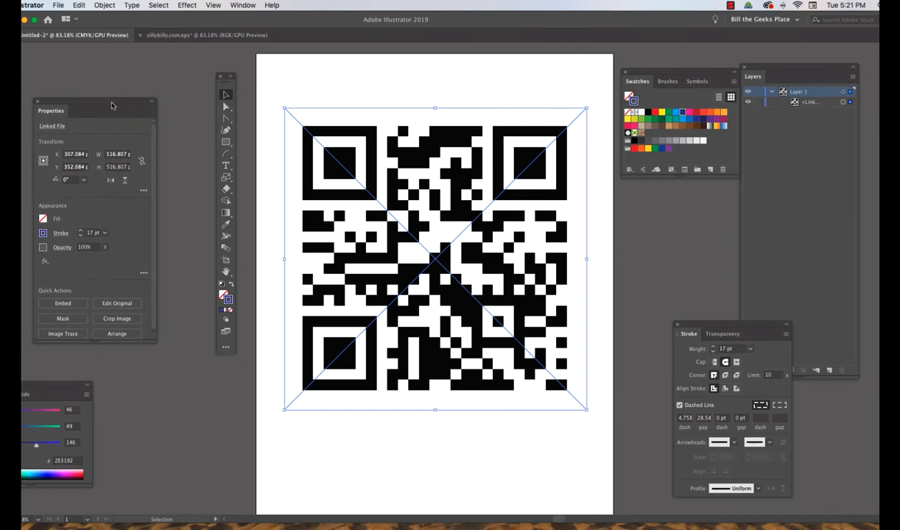
click(70, 302)
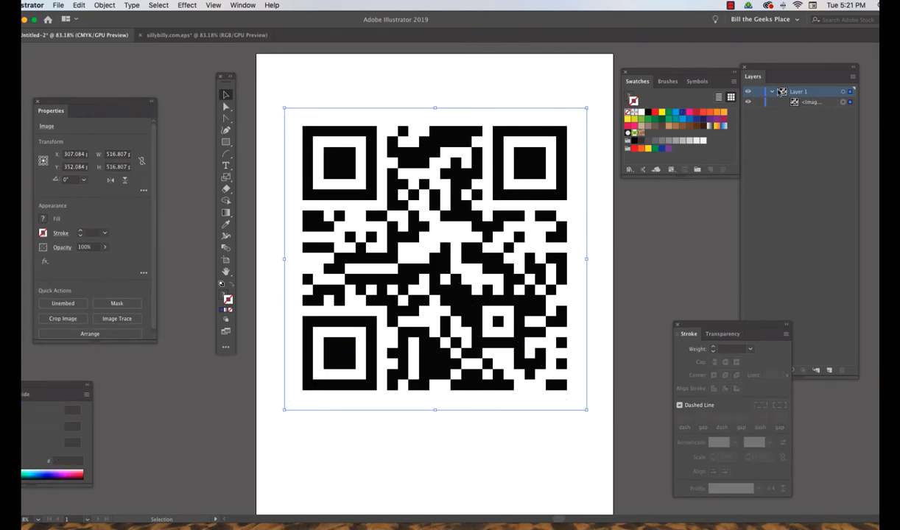
Add a layer named bg beneath Layer 1, clear the selection and lock Layer 1.
click(772, 93)
click(771, 92)
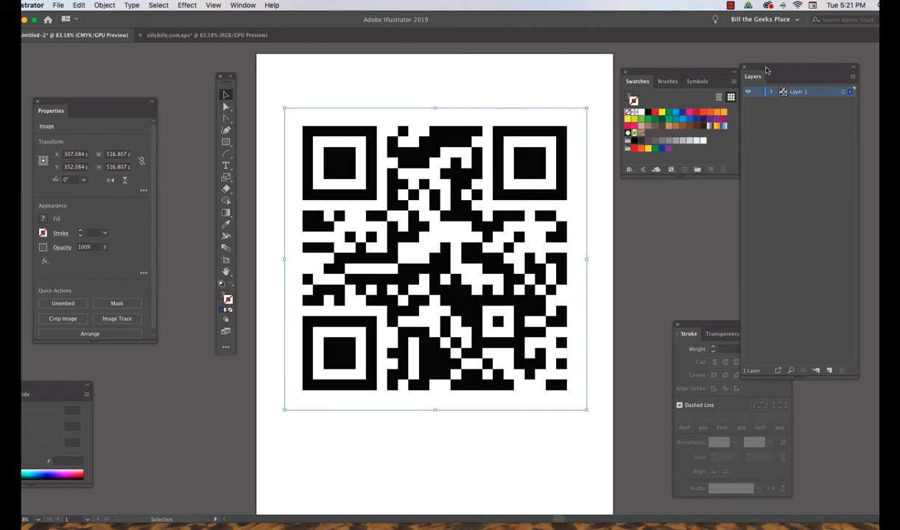
click(829, 370)
drag(798, 91, 799, 104)
double_click(800, 102)
text(Q)
key(Return)
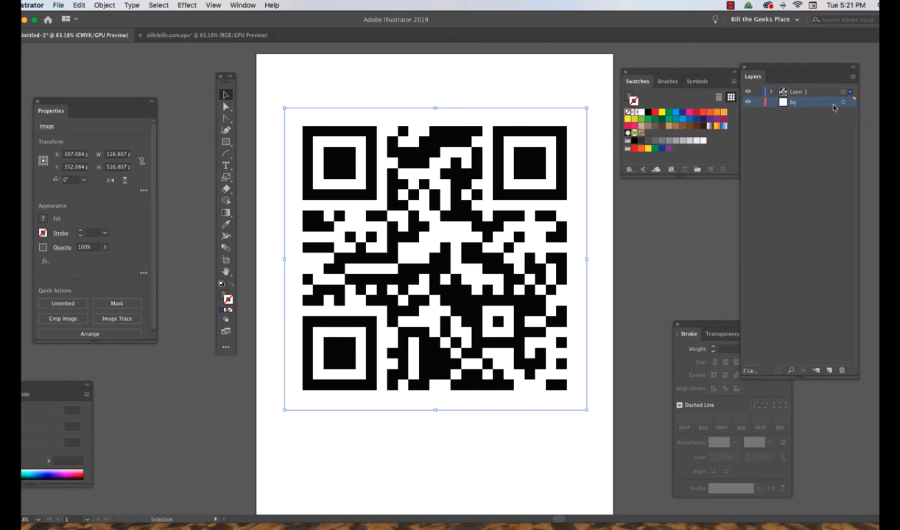
click(281, 72)
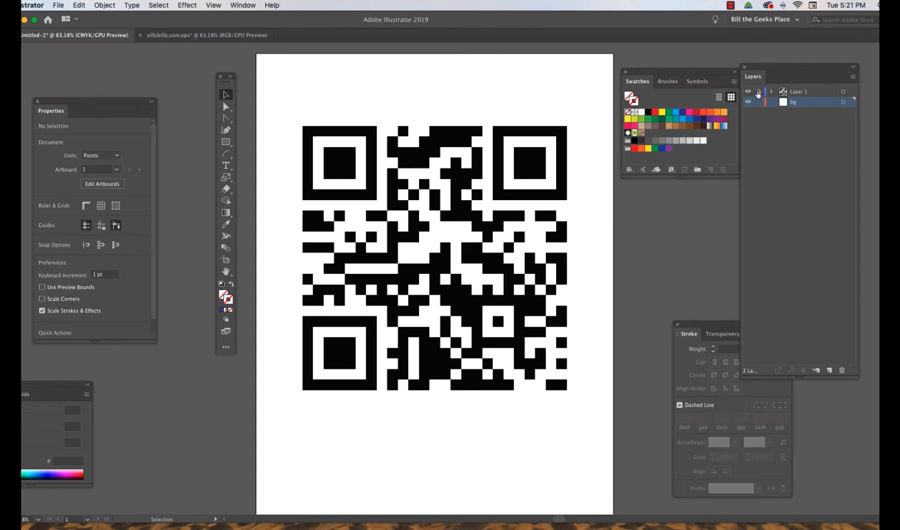
click(758, 94)
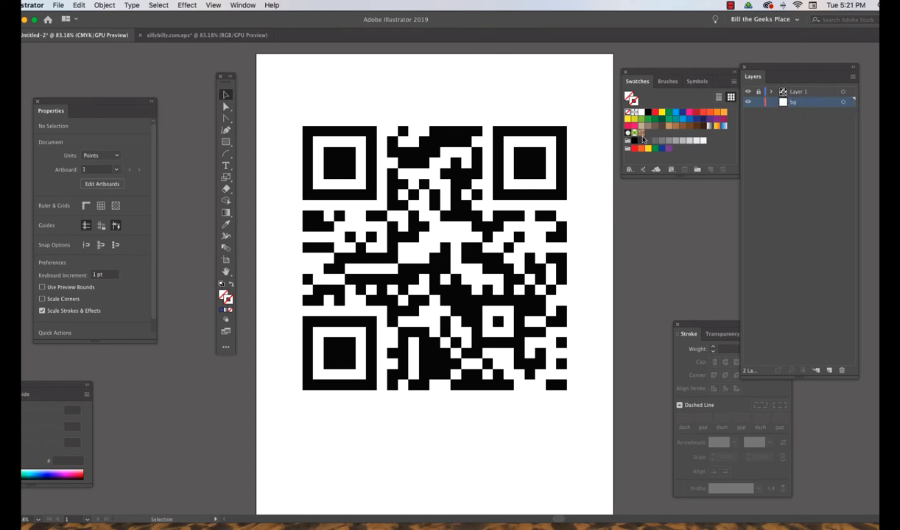
Draw a rectangle about 571 by 593 pt behind the QR code on the bg layer, with fill #9E1F63 and no stroke.
click(724, 120)
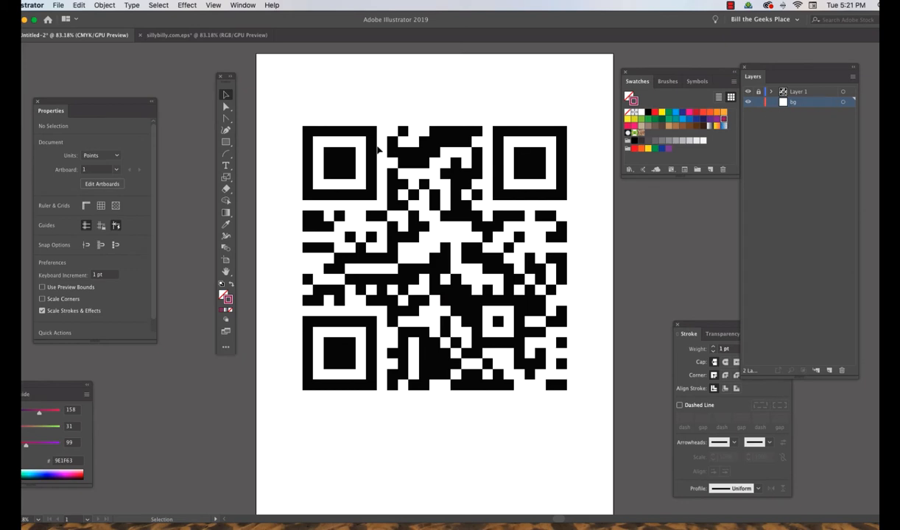
click(226, 142)
mouse_move(265, 96)
mouse_down()
mouse_move(440, 394)
mouse_move(599, 437)
mouse_up()
key(v)
click(231, 285)
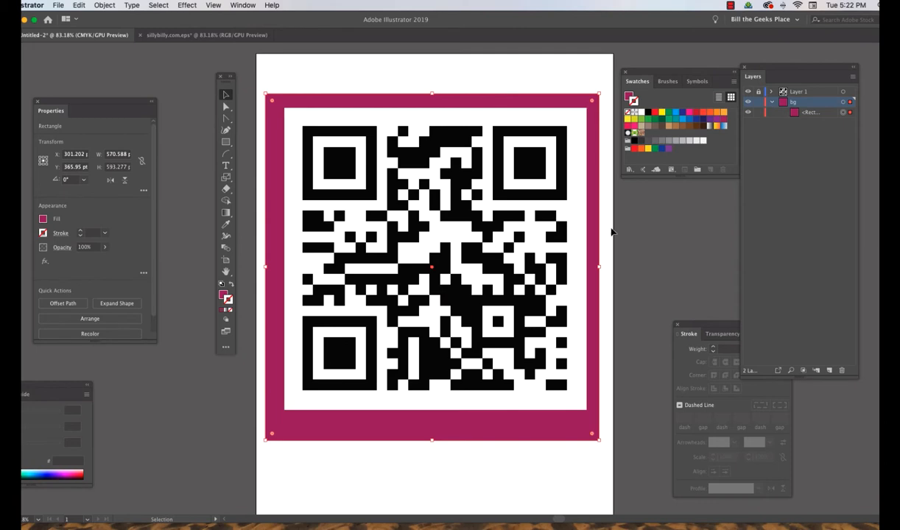
Lock the bg layer, unlock Layer 1 and rename it qr.
click(759, 102)
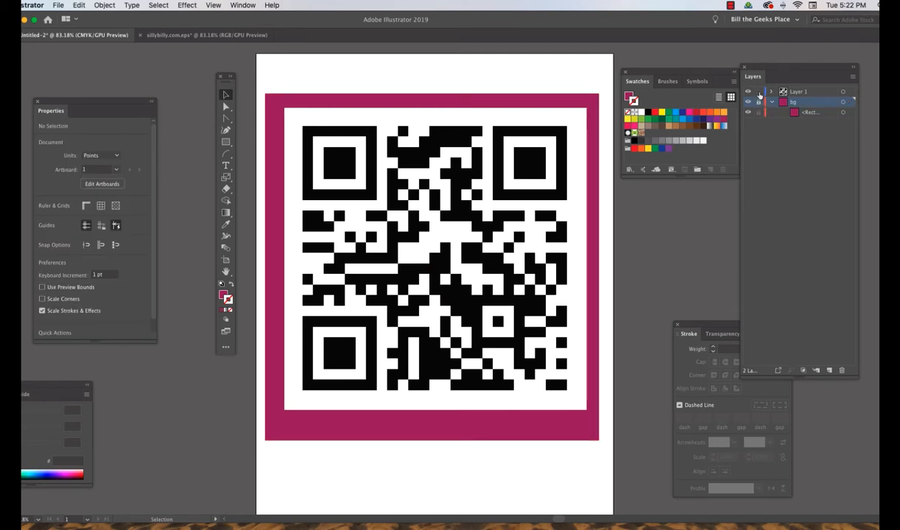
double_click(800, 94)
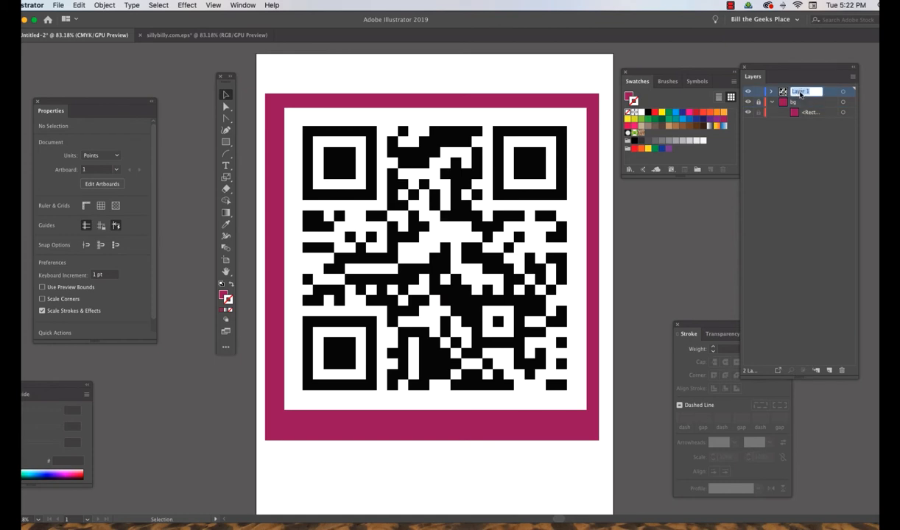
text(qr)
key(Return)
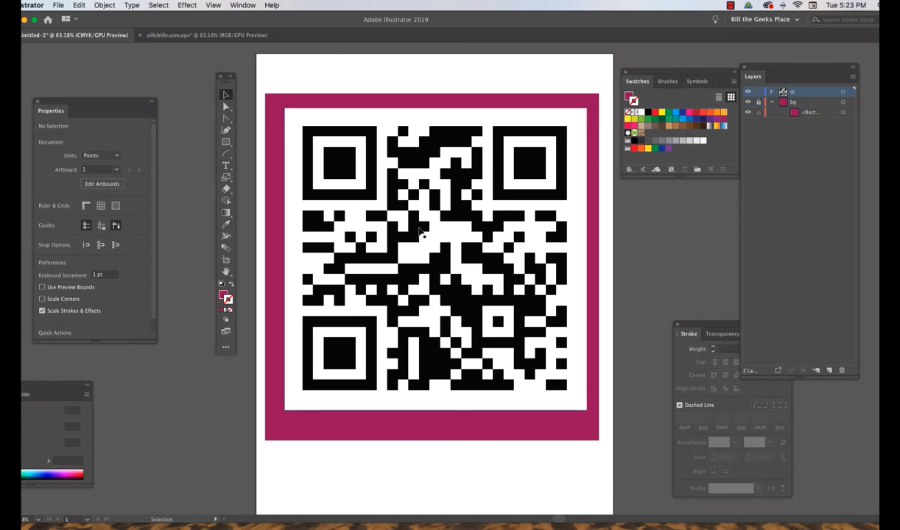
Image Trace the embedded QR code with the Black and White Logo preset.
click(439, 245)
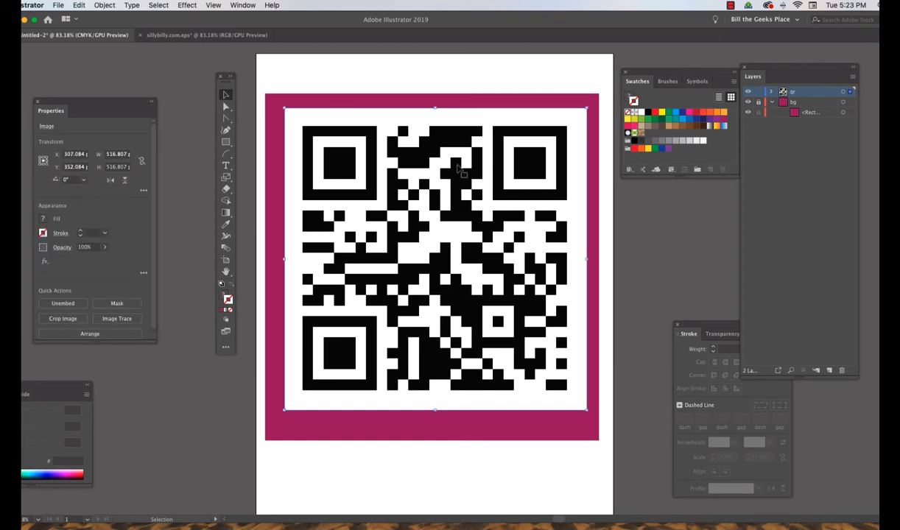
scroll(437, 163, right, 1)
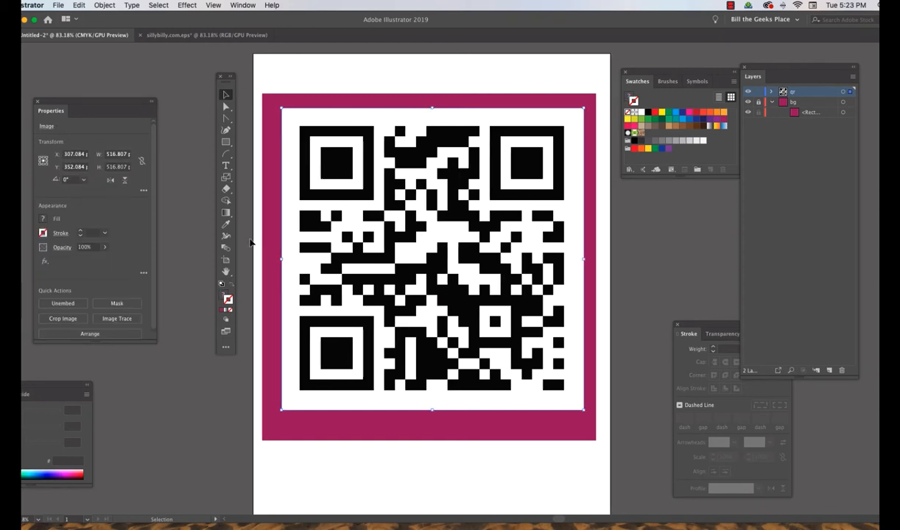
click(115, 319)
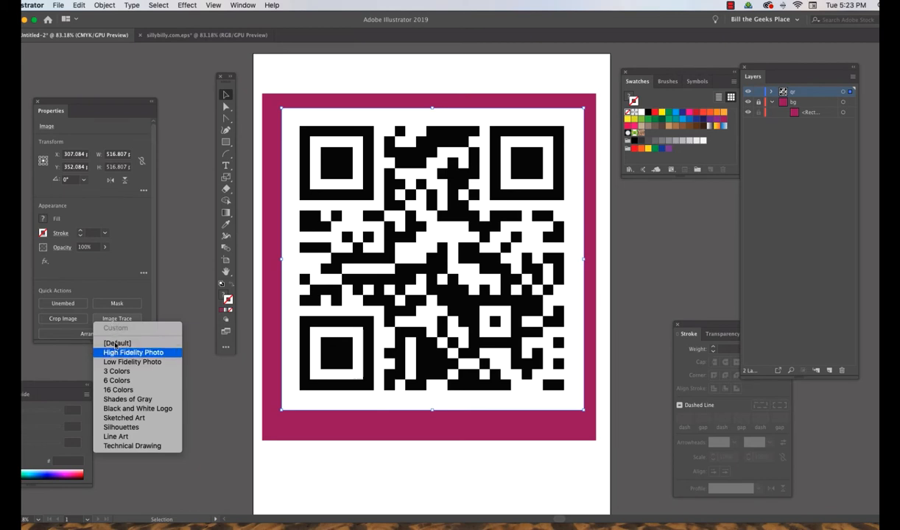
click(149, 410)
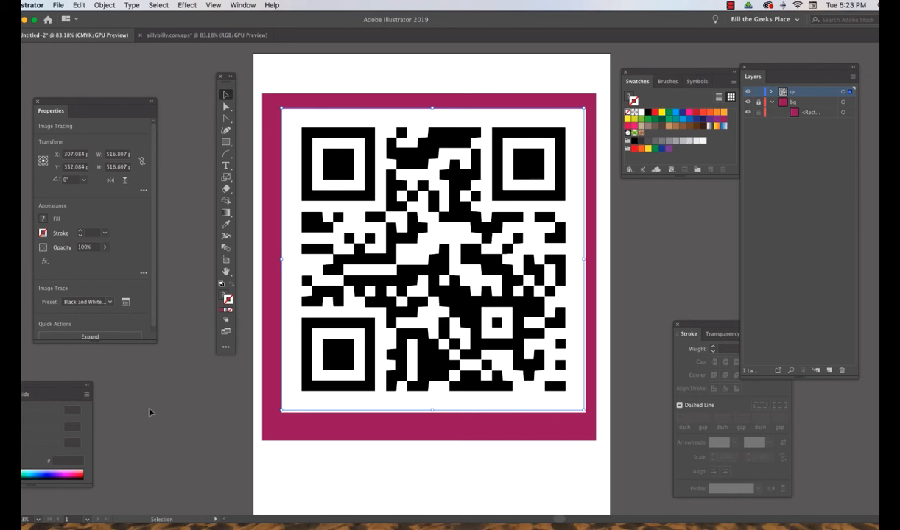
Expand the traced QR code into vector paths with Object and Fill enabled.
scroll(288, 164, left, 1)
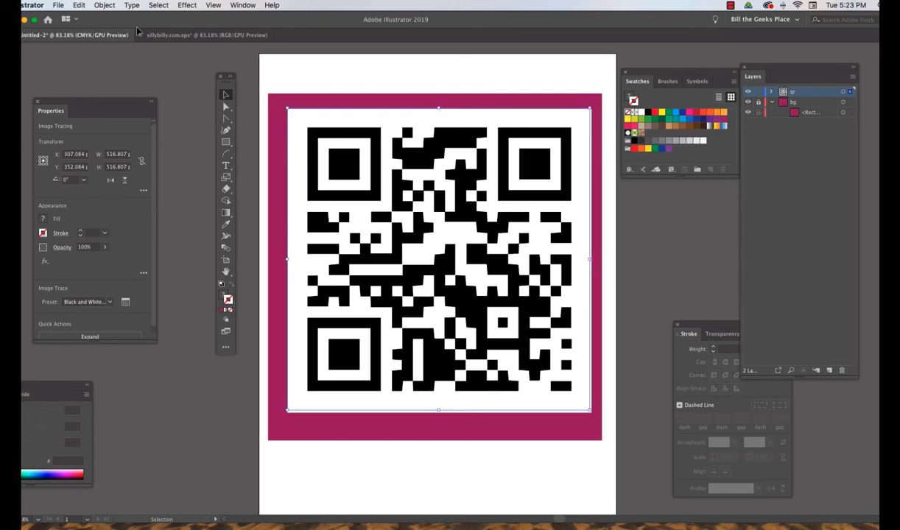
click(105, 5)
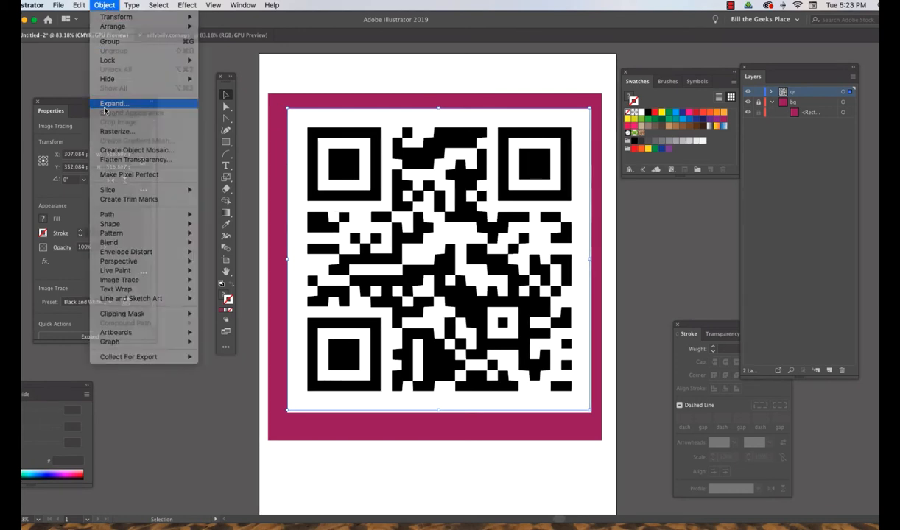
click(105, 104)
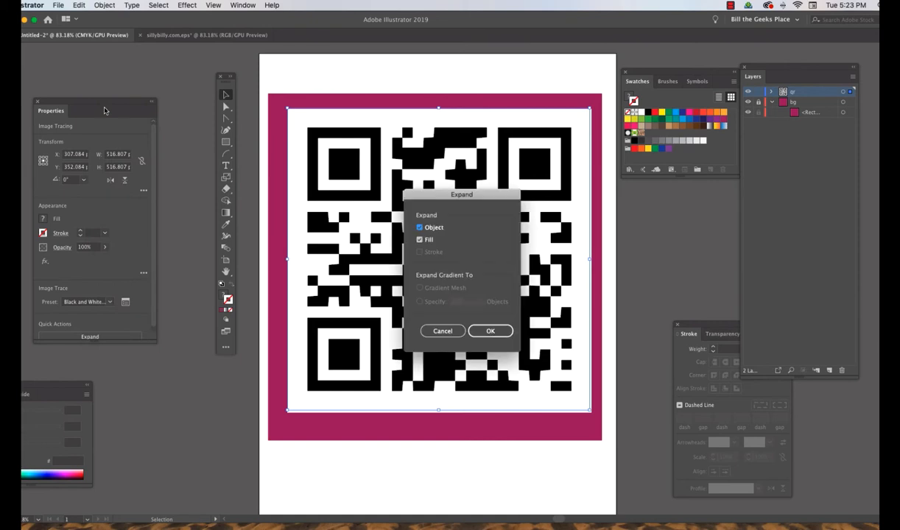
click(492, 332)
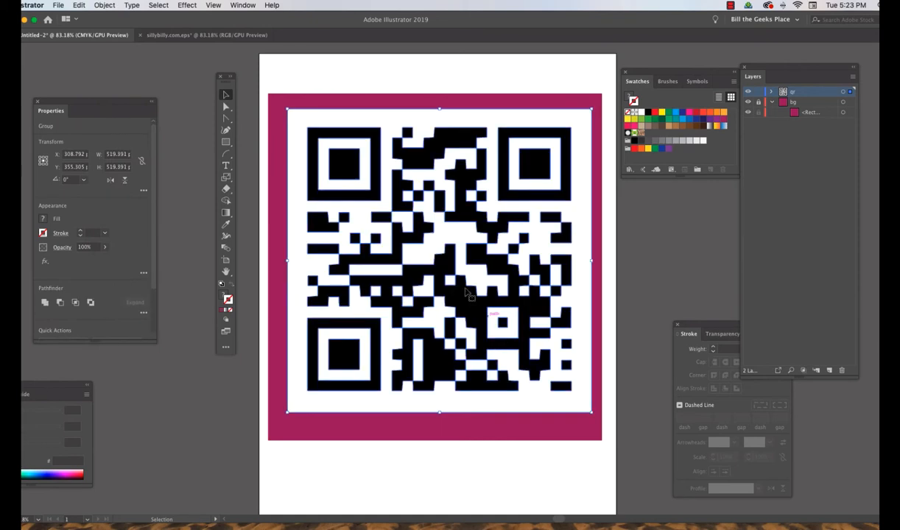
Ungroup the expanded QR code twice to release its nested groups into separate objects.
click(106, 6)
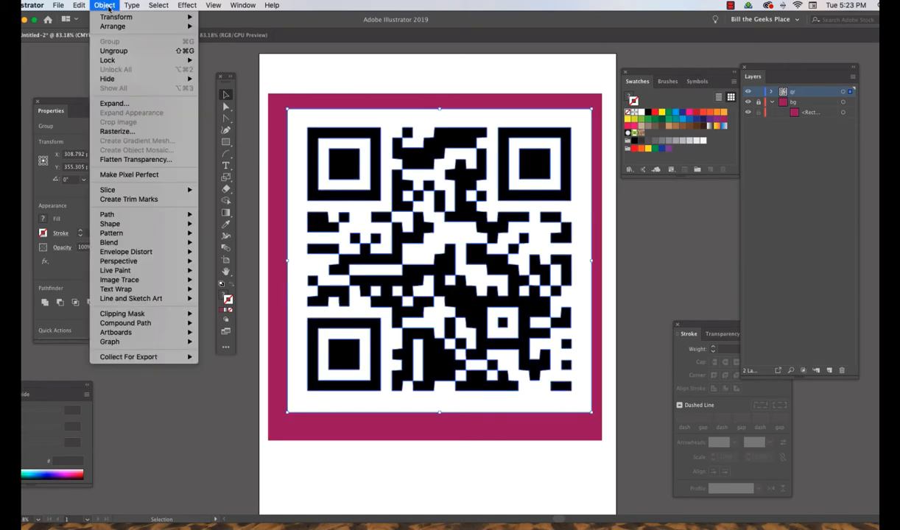
click(110, 51)
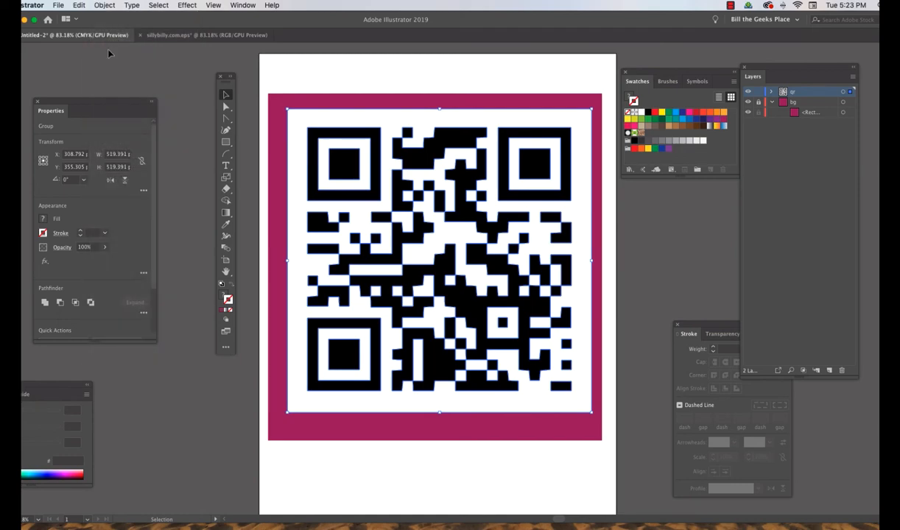
click(104, 6)
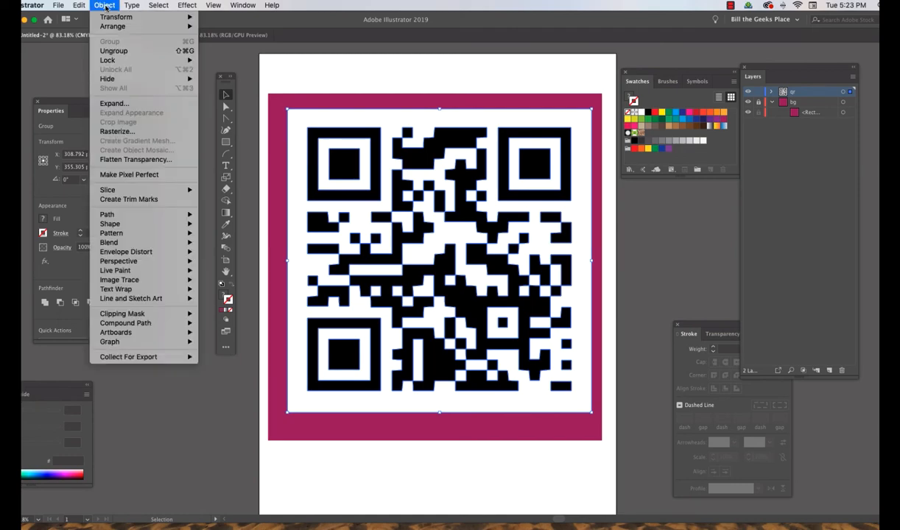
click(110, 52)
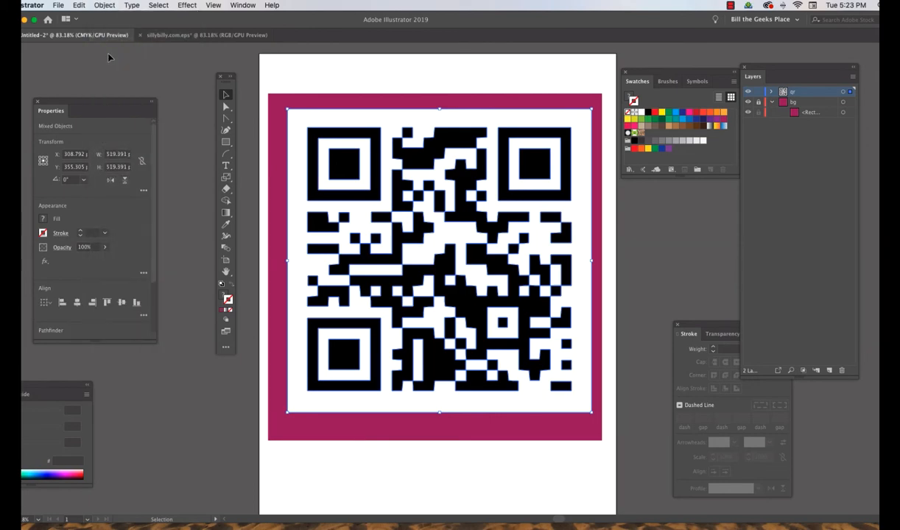
click(105, 6)
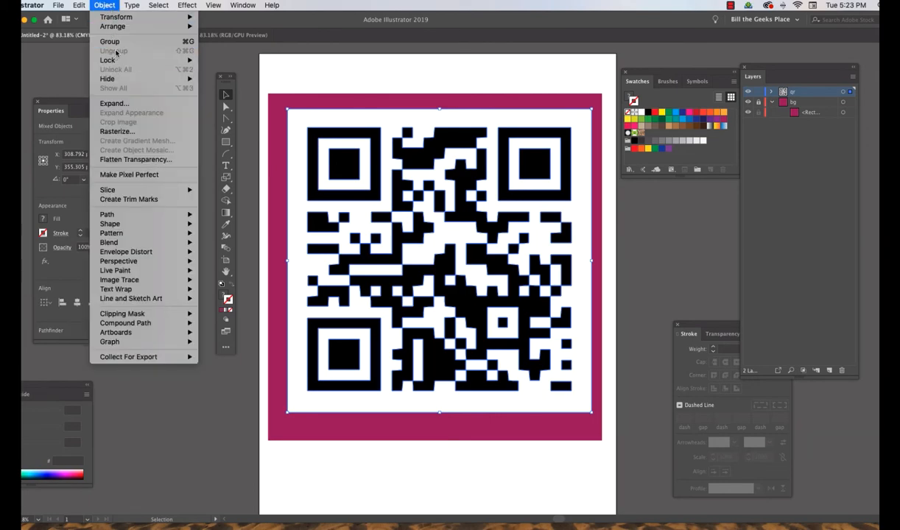
Deselect the ungrouped objects and delete the large white background shape around the QR code.
click(247, 67)
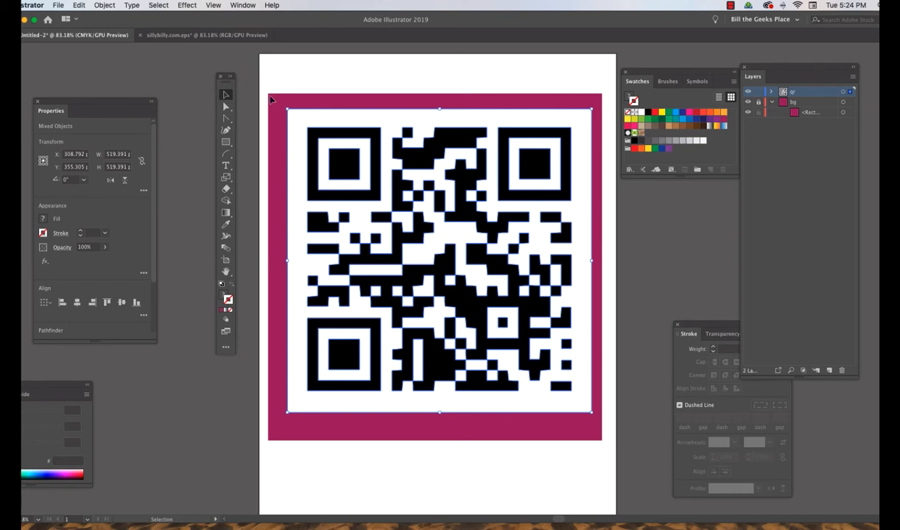
click(325, 74)
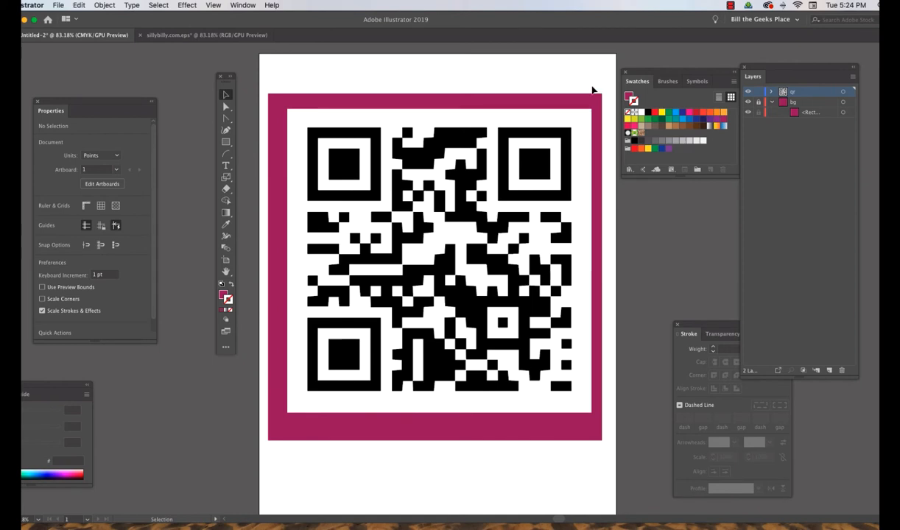
click(364, 122)
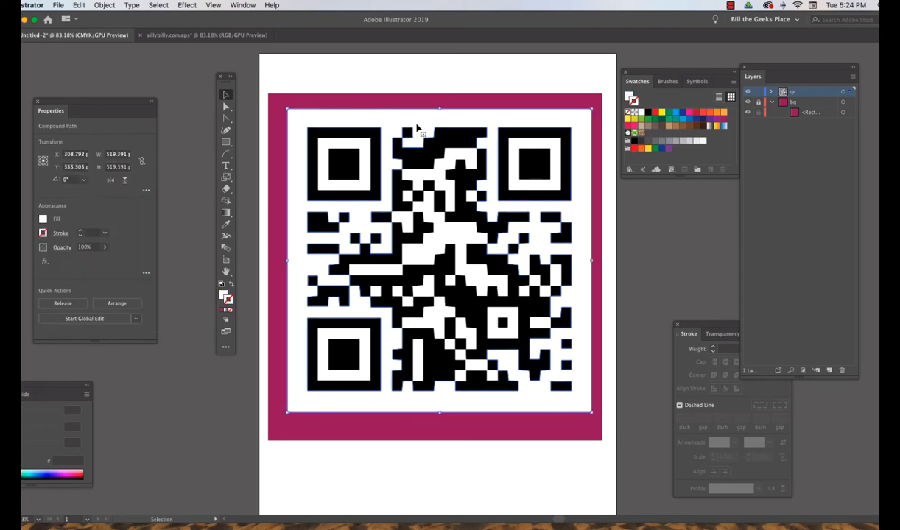
key(Delete)
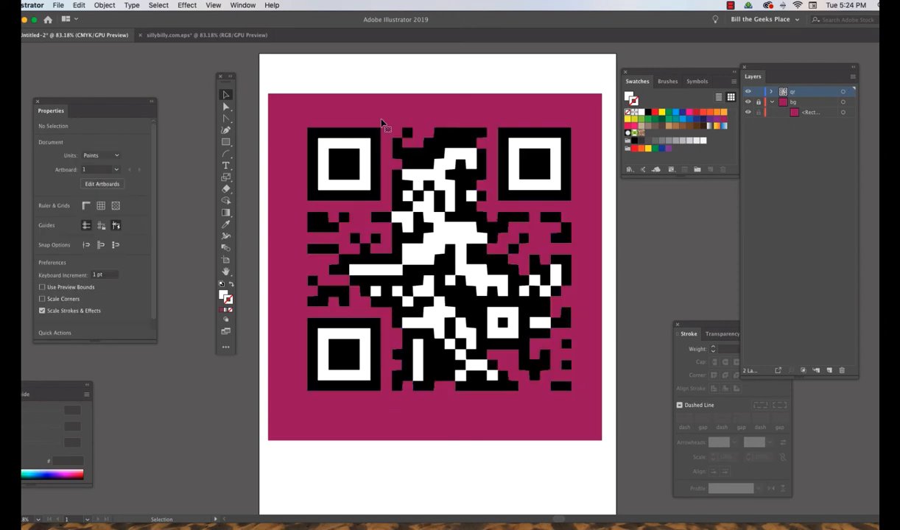
Delete the white rings inside the QR code's upper-left and upper-right corner squares.
click(363, 158)
key(Delete)
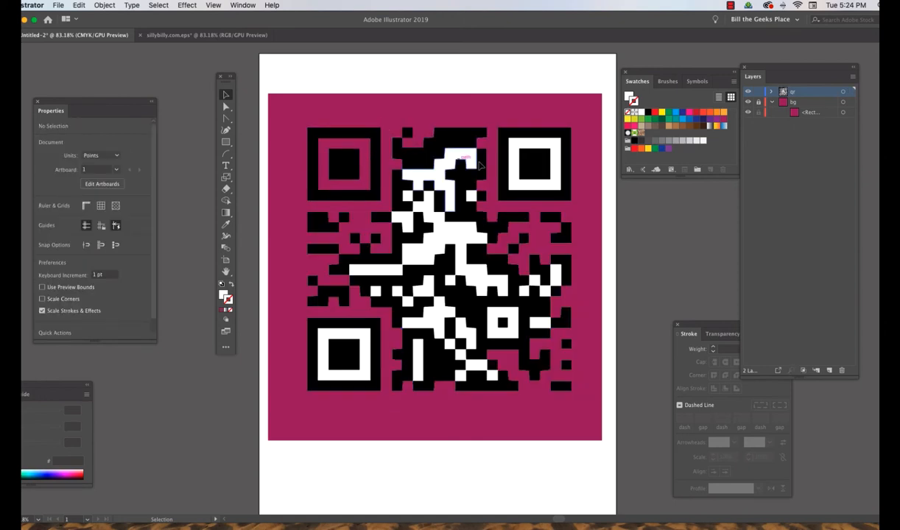
click(513, 163)
key(Delete)
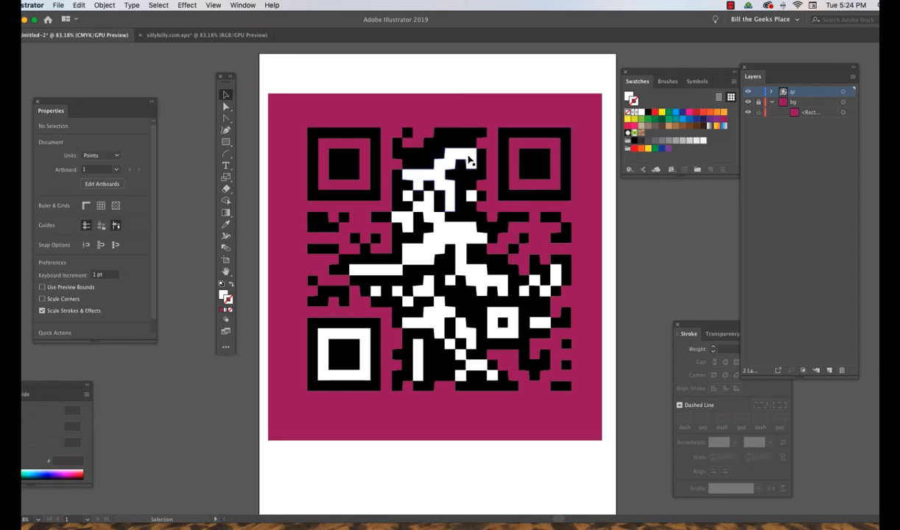
Delete the enclosed white shapes one by one in the upper central part of the QR code.
click(458, 200)
key(Delete)
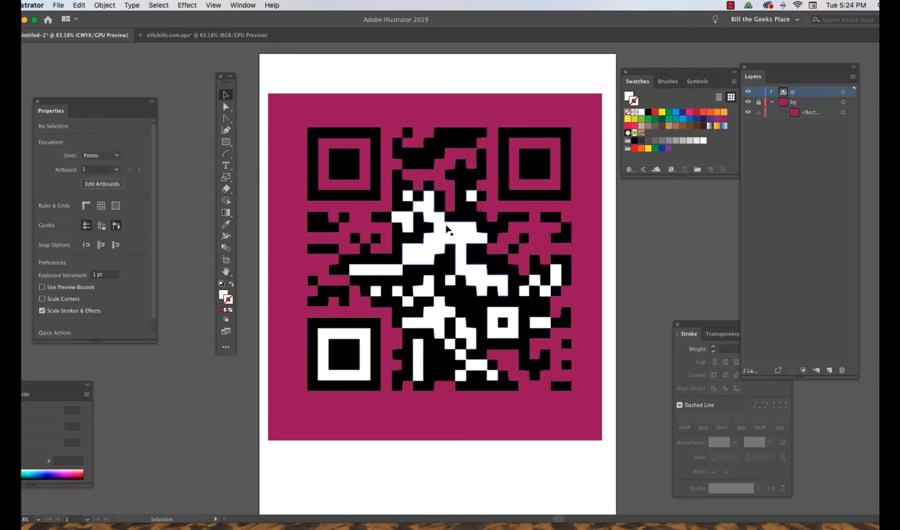
click(429, 219)
key(Delete)
click(408, 197)
key(Delete)
click(471, 196)
key(Delete)
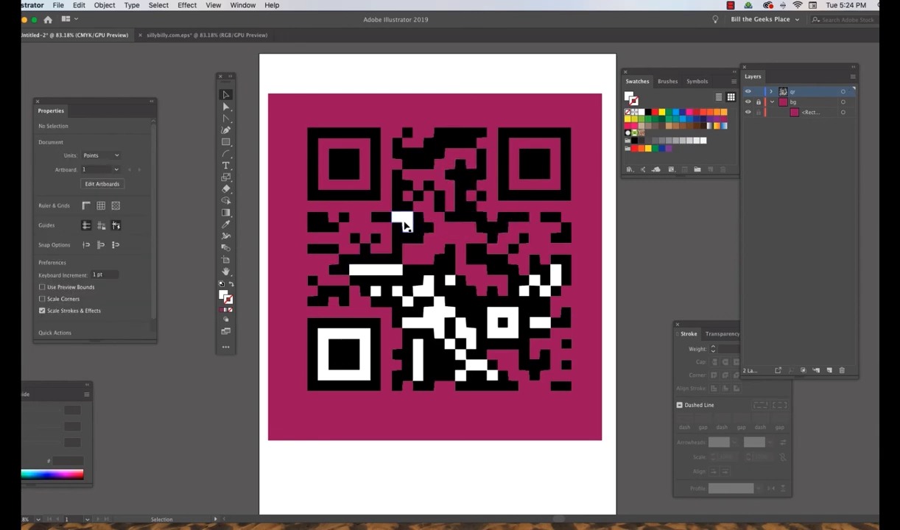
click(392, 216)
key(Delete)
Delete the long white bar and the white pieces just below it, left of the QR code's centre.
click(385, 272)
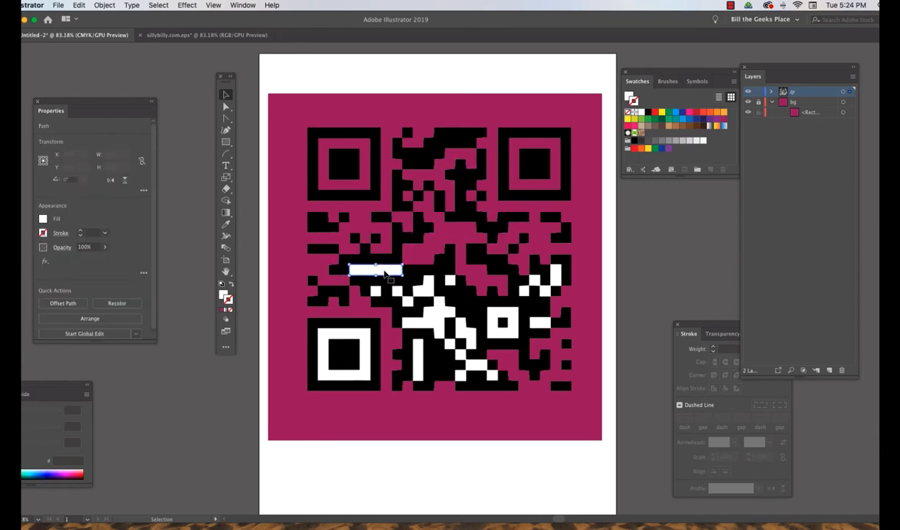
key(Delete)
click(375, 291)
key(Delete)
click(398, 292)
key(Delete)
click(424, 285)
key(Delete)
Select the small white square near the centre together with the white pieces at the middle right and delete them.
click(449, 281)
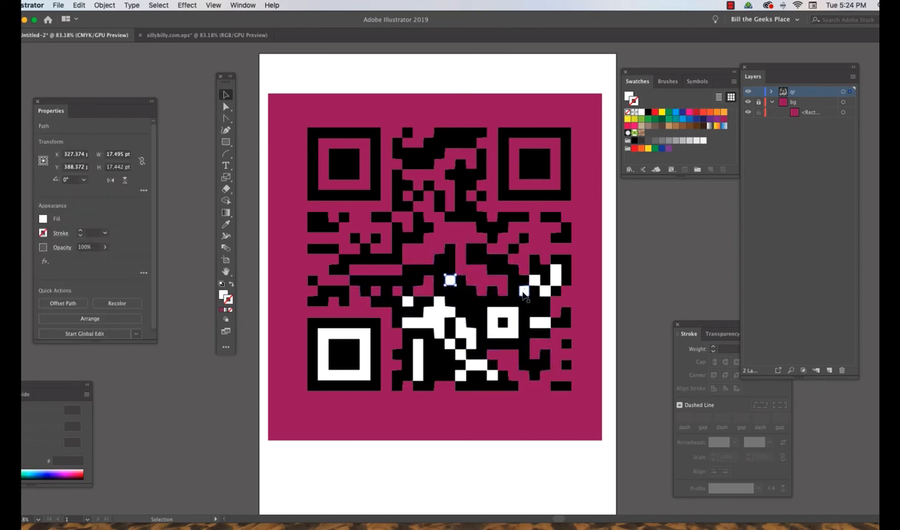
shift+click(524, 290)
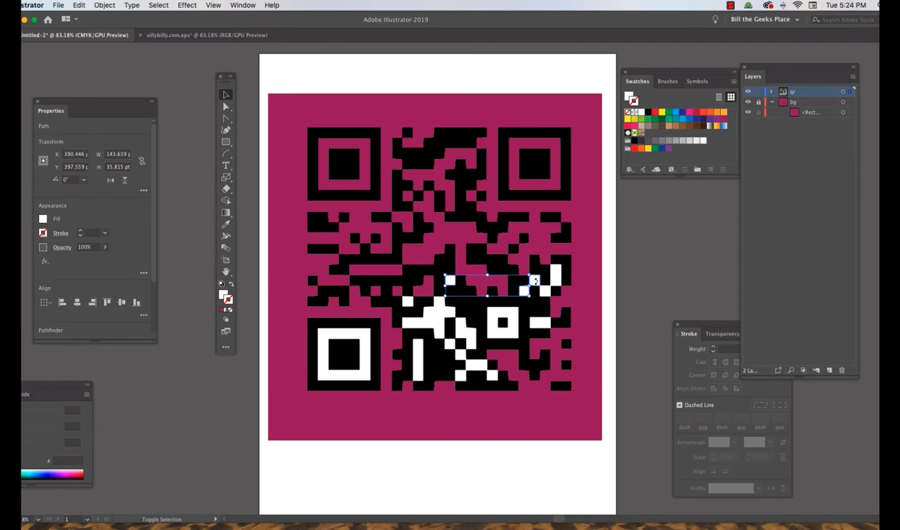
shift+click(553, 278)
shift+click(535, 285)
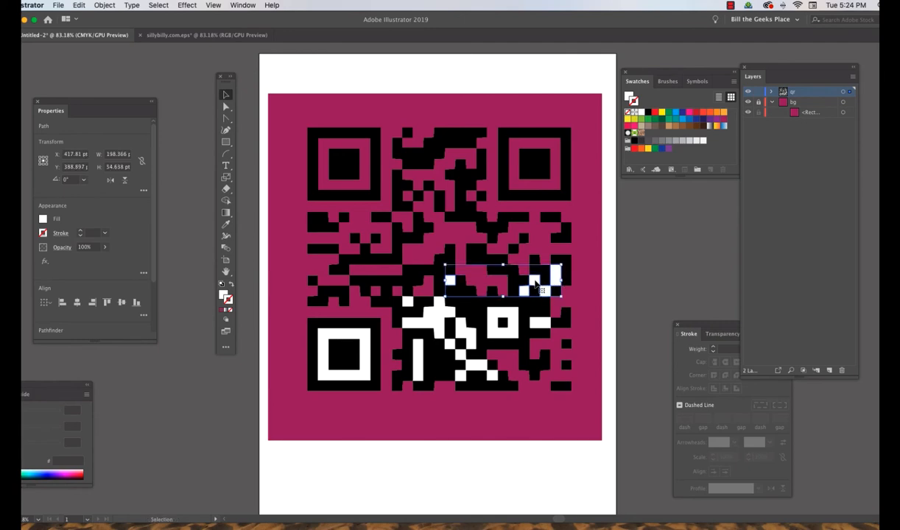
key(Delete)
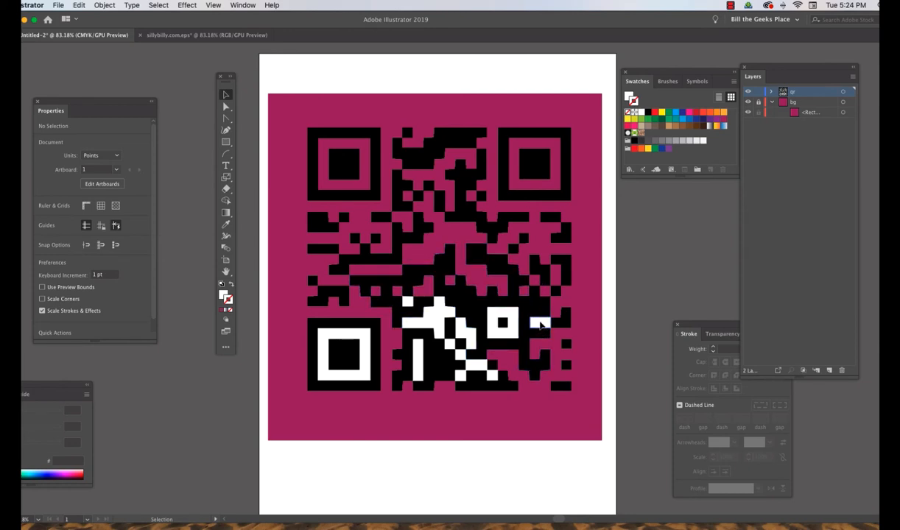
Select all remaining white shapes in the lower part together, including the lower-left corner square's ring, and delete them.
click(508, 317)
shift+click(507, 316)
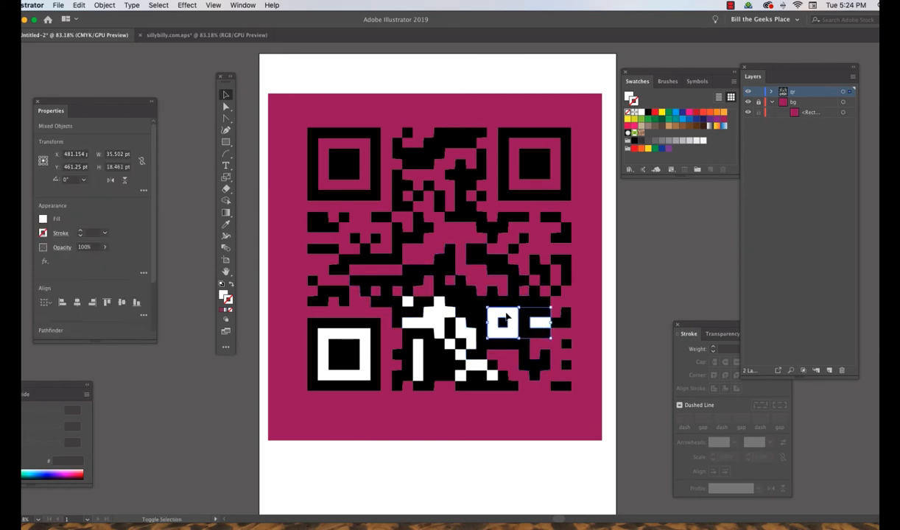
shift+click(427, 312)
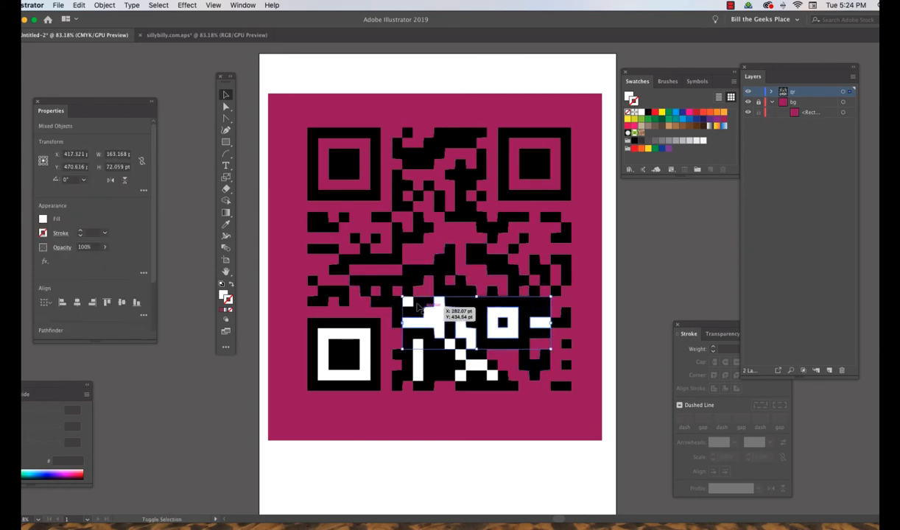
shift+click(408, 301)
shift+click(366, 352)
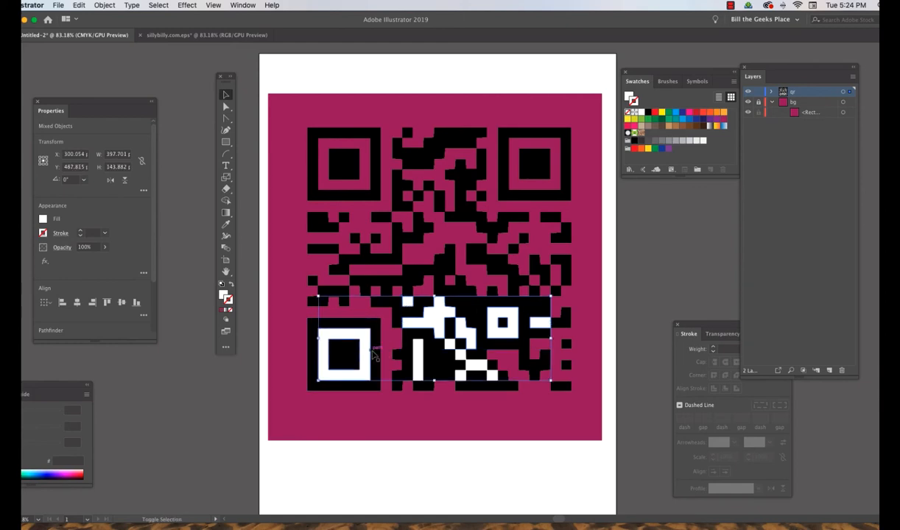
shift+click(418, 362)
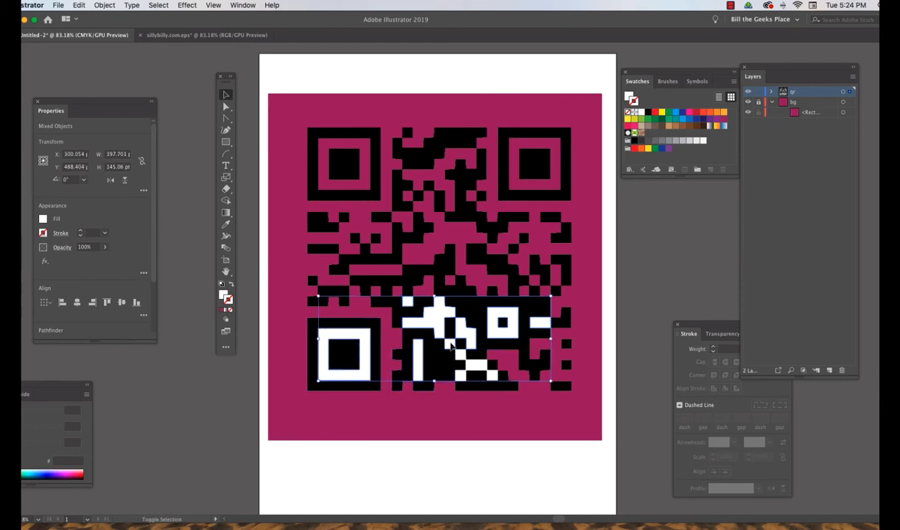
shift+click(474, 365)
shift+click(491, 375)
shift+click(460, 377)
key(Delete)
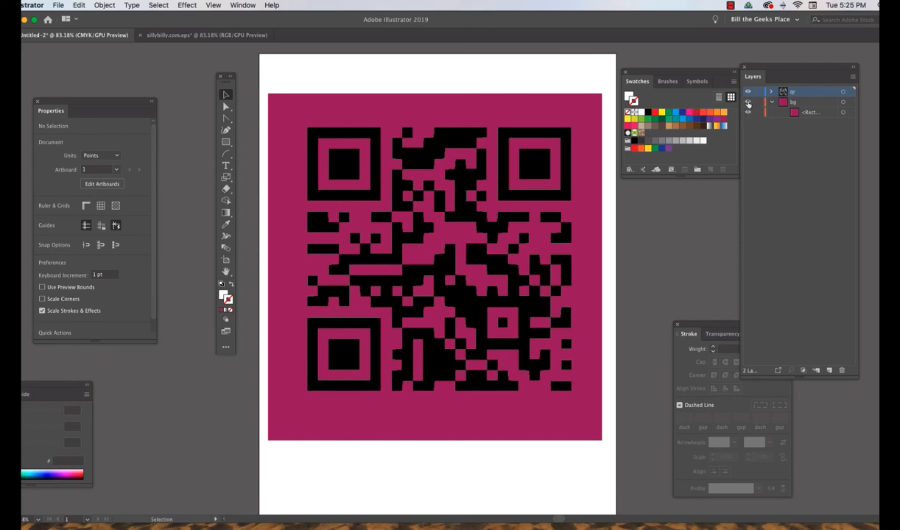
Hide the bg layer and check that the QR code's black shapes can be selected together and individually.
click(748, 102)
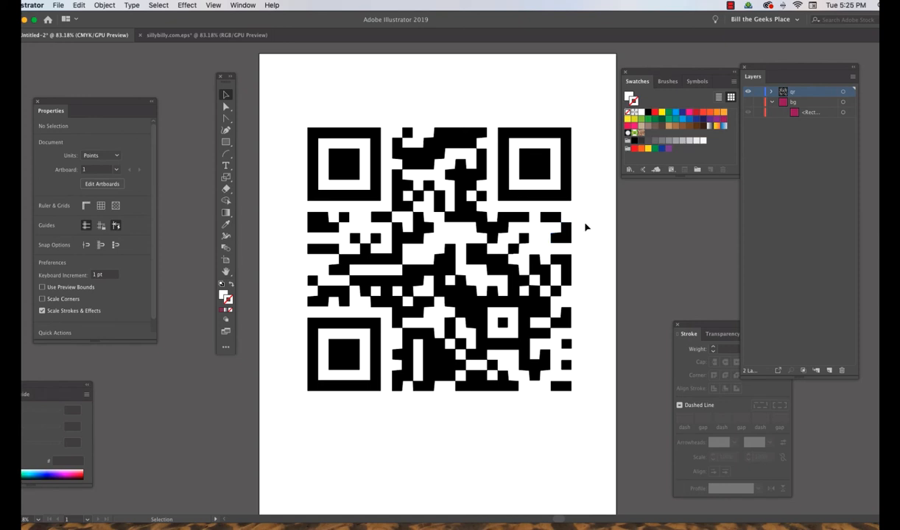
drag(295, 119, 579, 399)
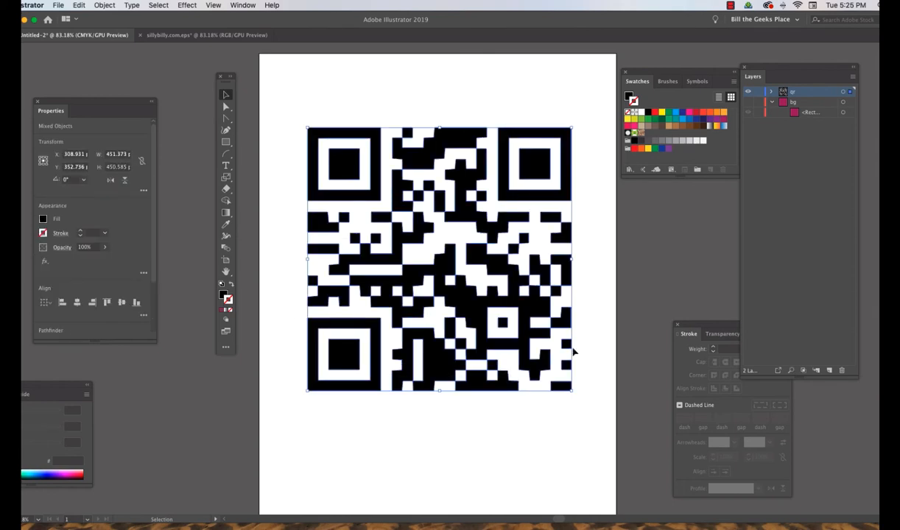
click(566, 109)
click(566, 145)
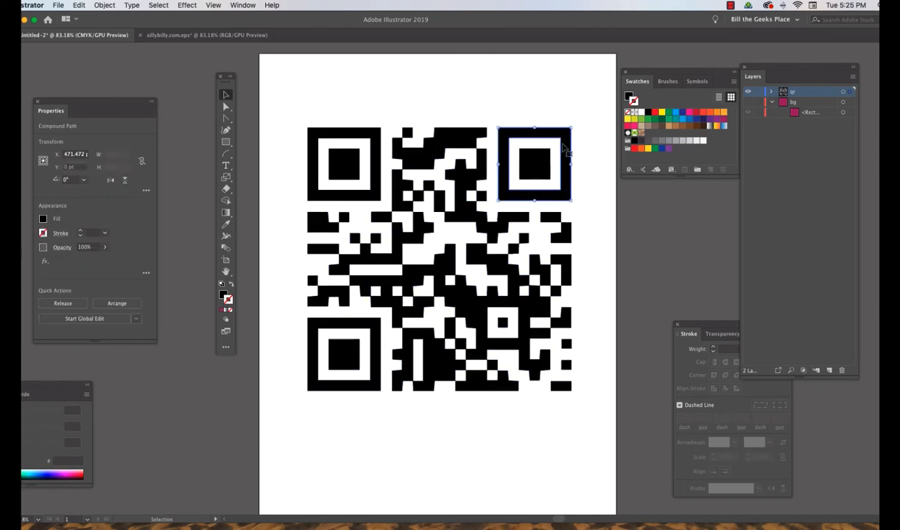
click(540, 165)
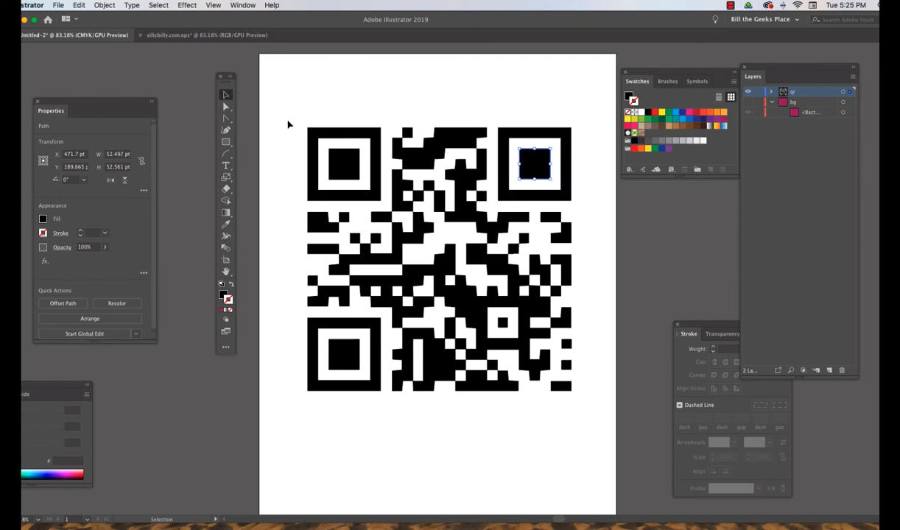
Select the whole QR code and try red, dark blue, orange, brown and yellow swatches as its fill.
drag(294, 113, 583, 399)
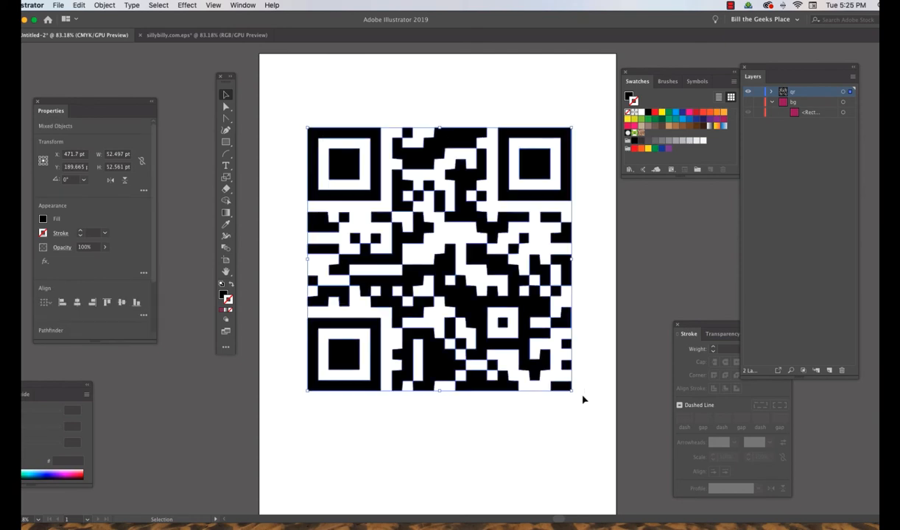
click(226, 296)
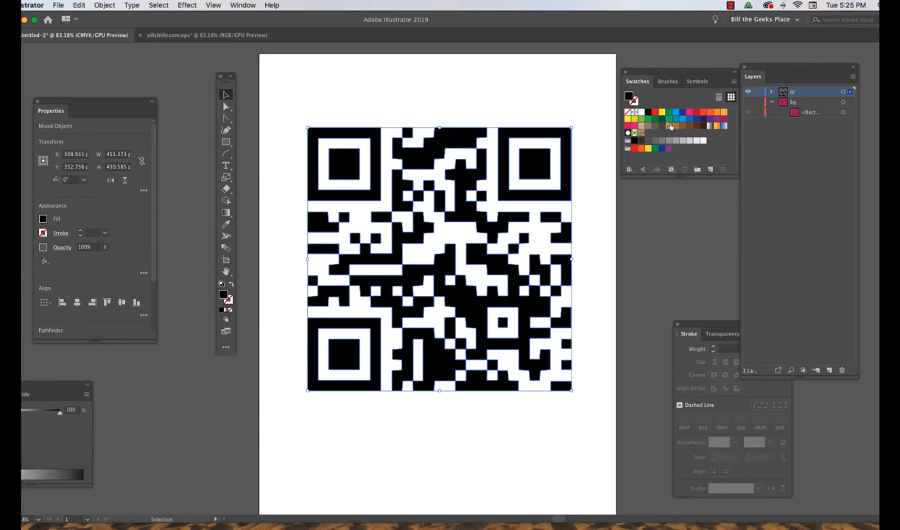
click(655, 113)
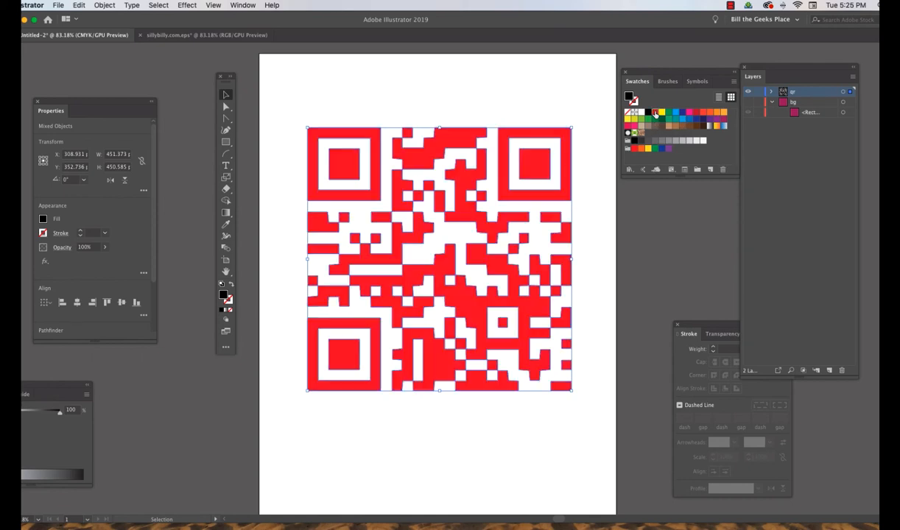
click(696, 119)
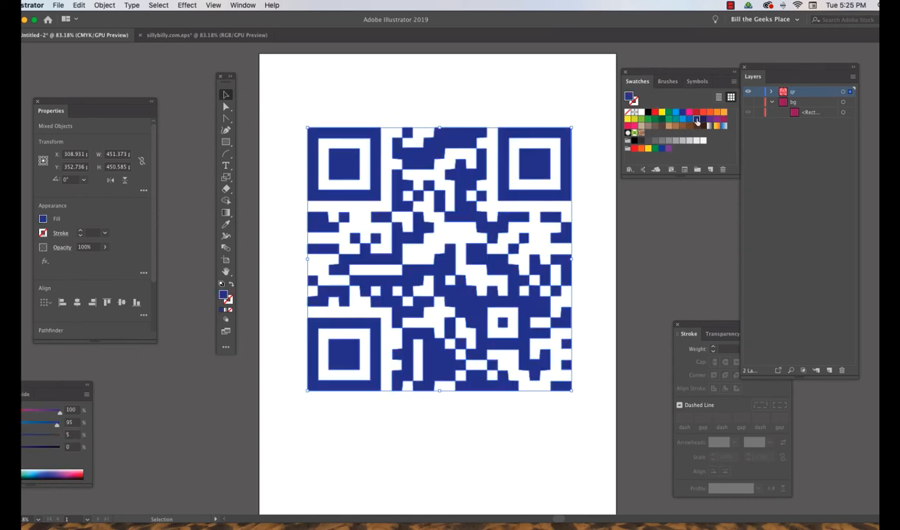
click(711, 115)
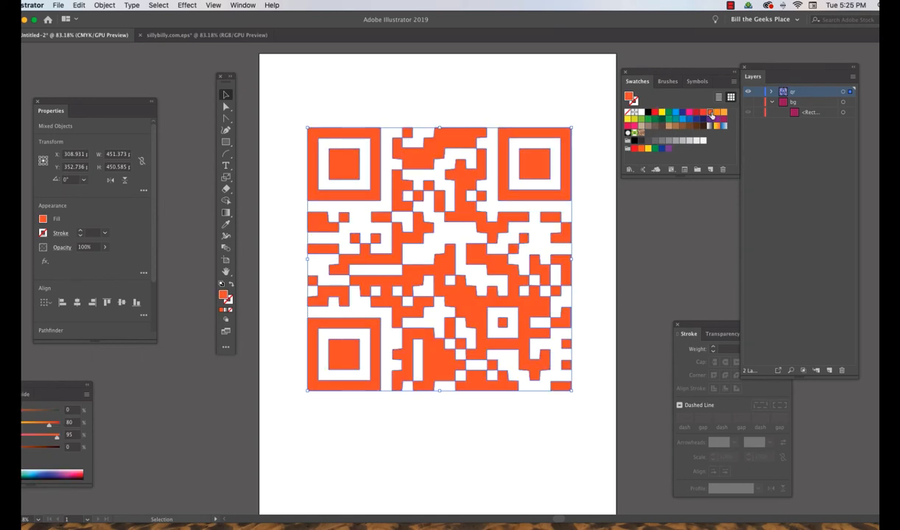
click(696, 126)
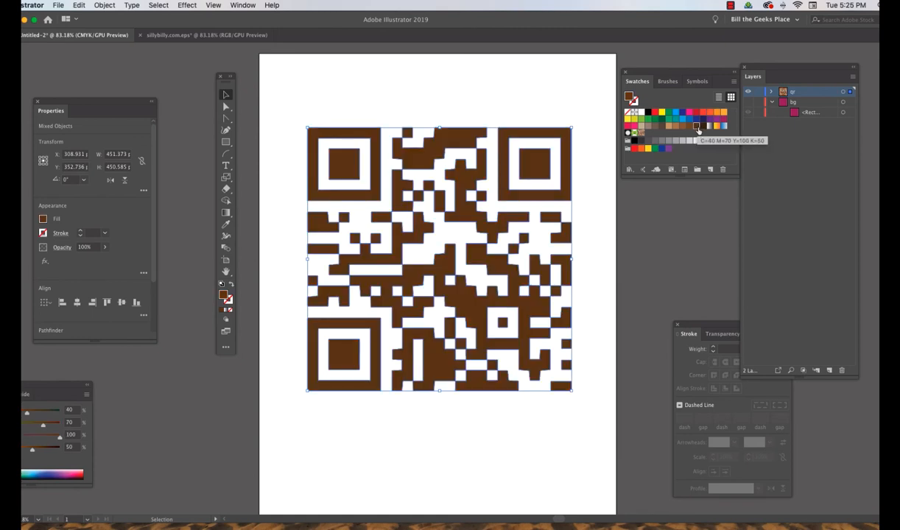
click(703, 126)
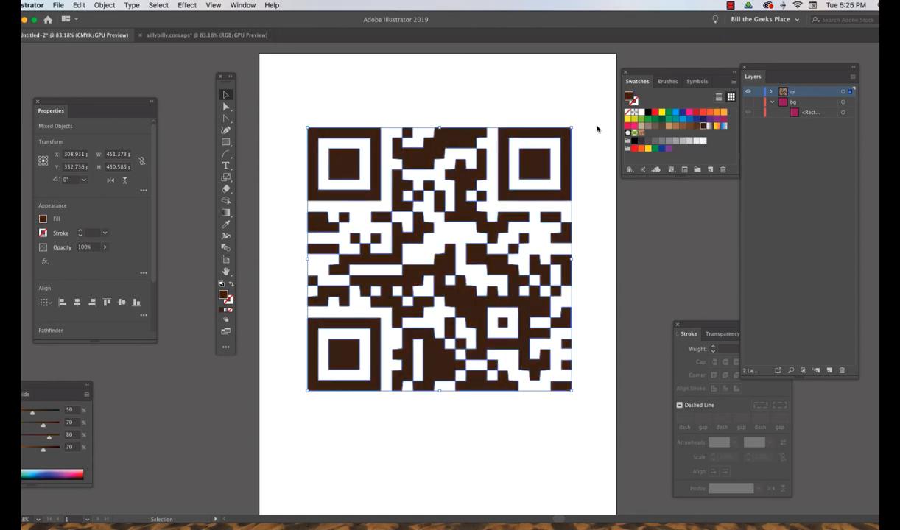
click(628, 125)
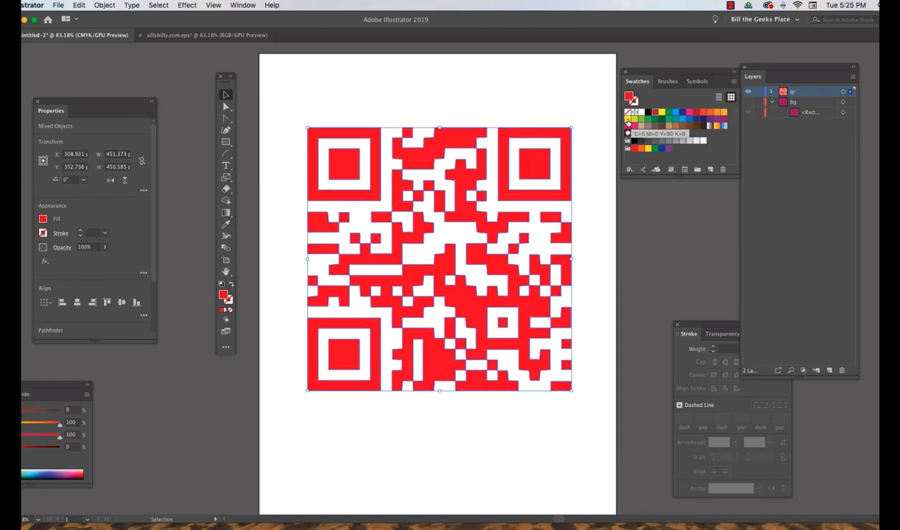
click(629, 120)
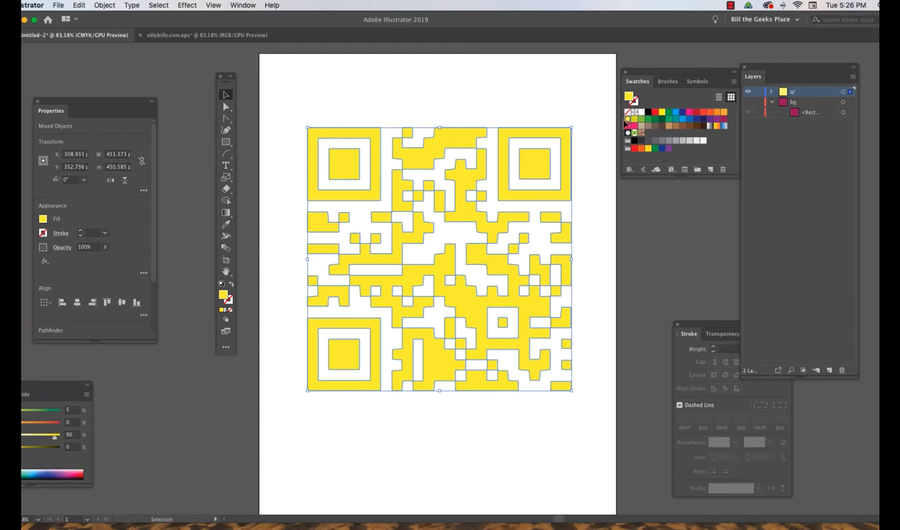
click(590, 110)
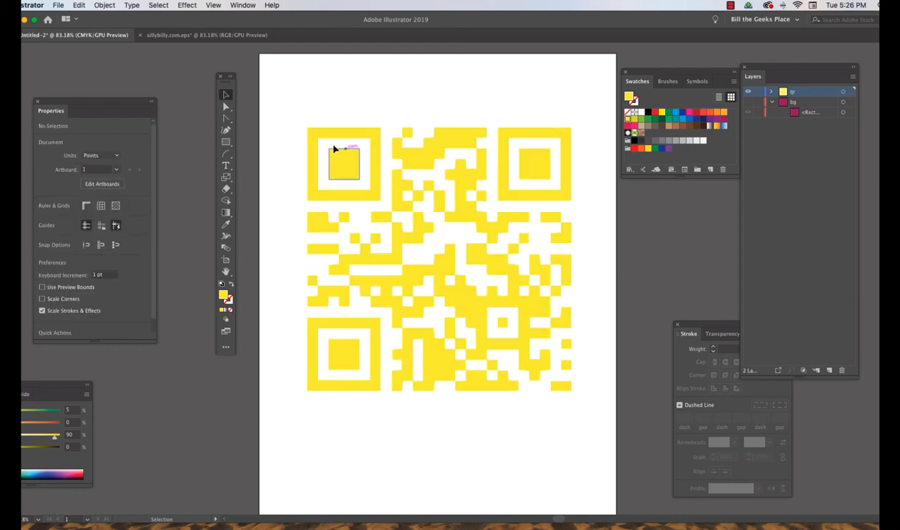
click(342, 167)
Fill all the QR code shapes with the dark red swatch C=15 M=100 Y=90 K=10 and deselect them.
drag(295, 113, 584, 411)
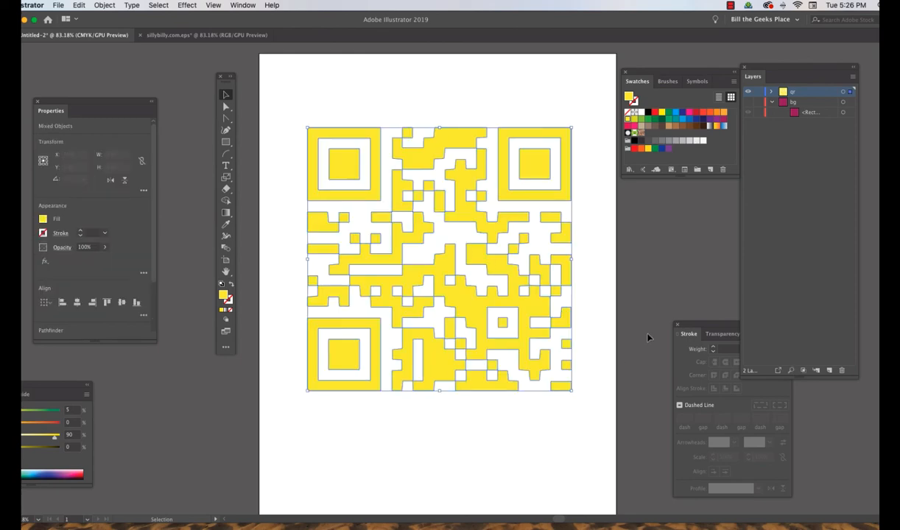
click(695, 114)
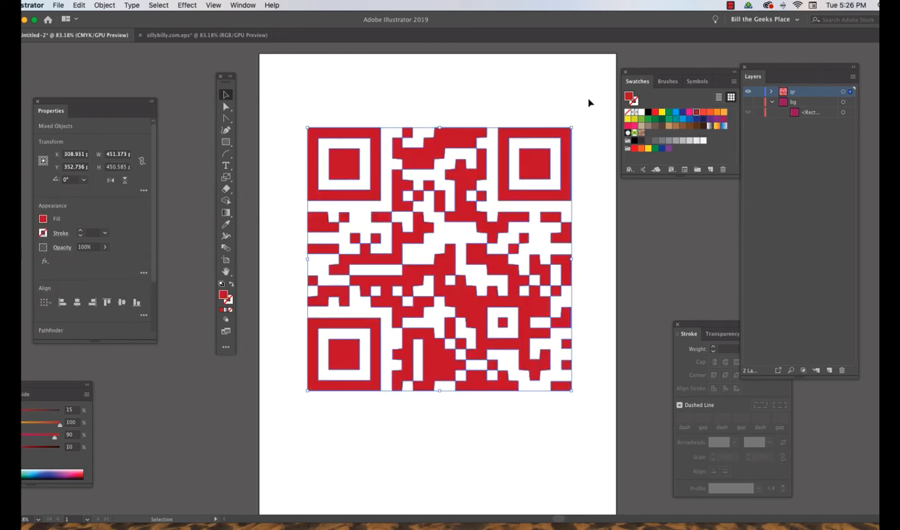
click(544, 116)
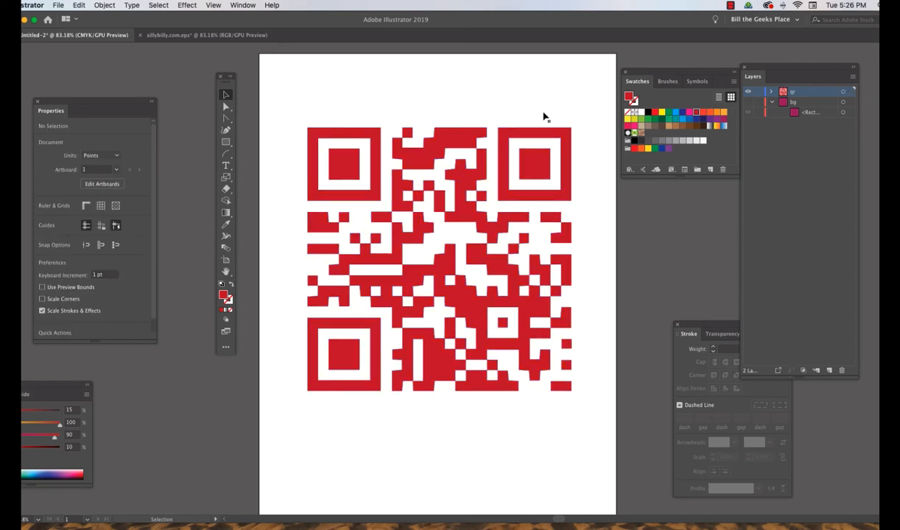
Fill the outer rings of all three corner squares with black together and deselect them.
click(372, 177)
shift+click(505, 171)
shift+click(321, 331)
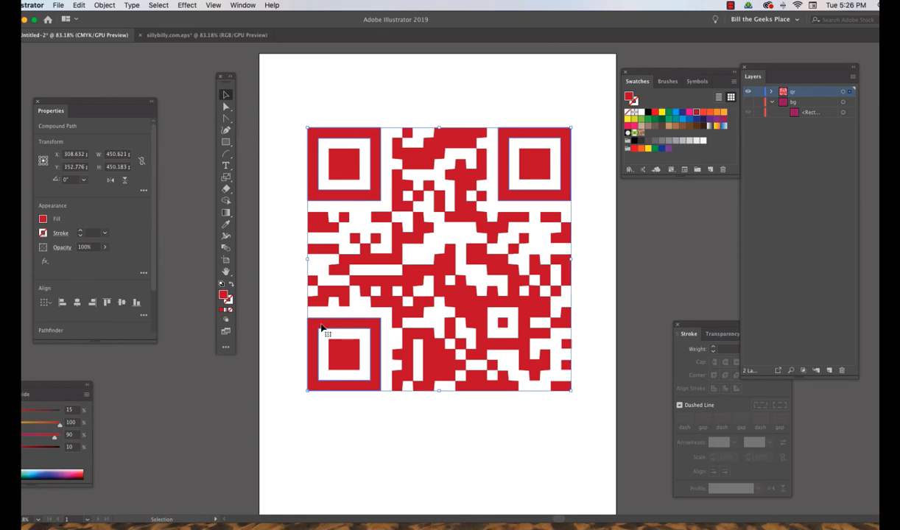
click(649, 112)
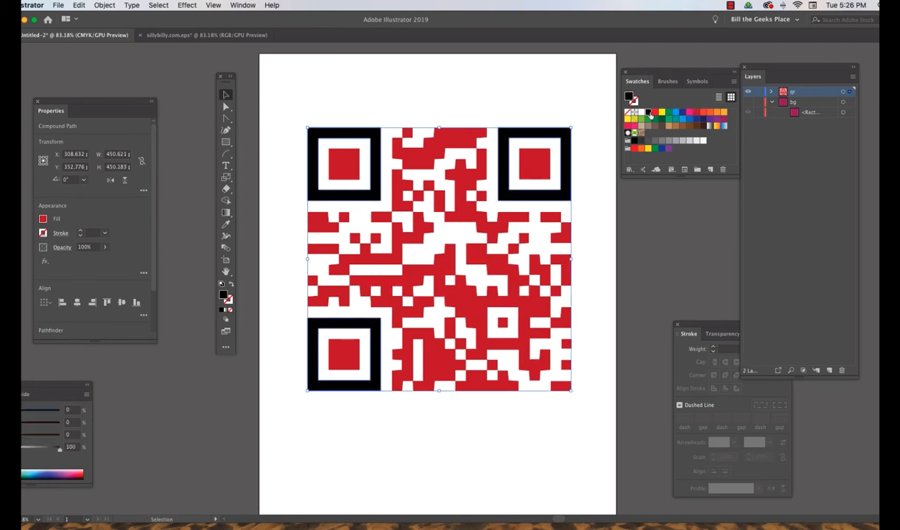
click(574, 79)
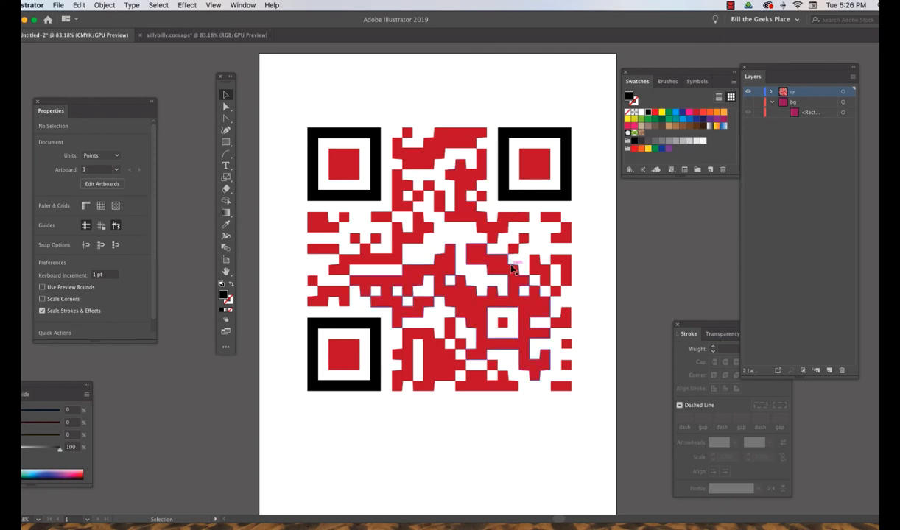
Fill the irregular shape just beside the upper-right corner square with dark blue, C=100 M=100 Y=0 K=0, and deselect it.
click(466, 216)
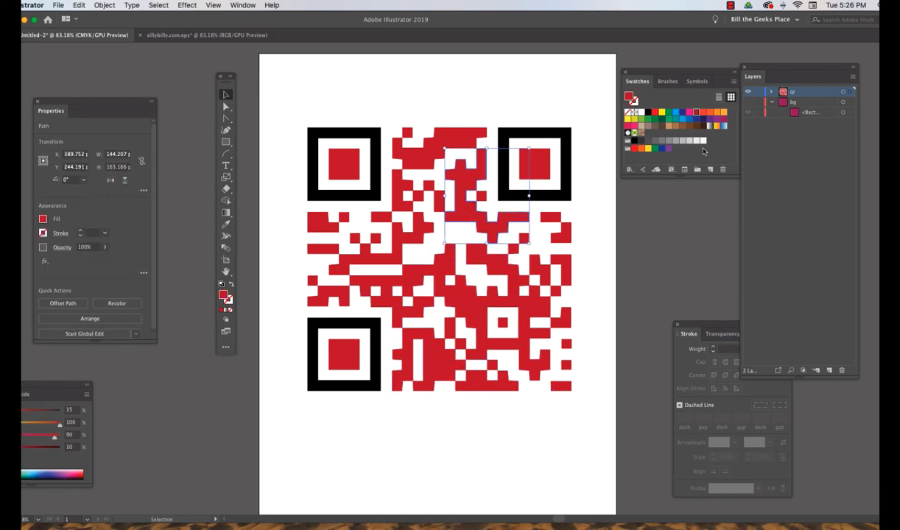
click(683, 113)
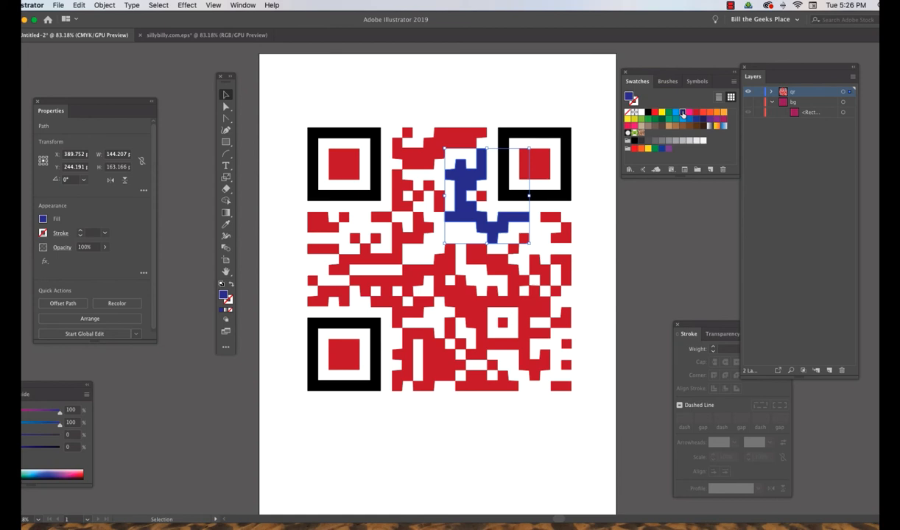
click(588, 276)
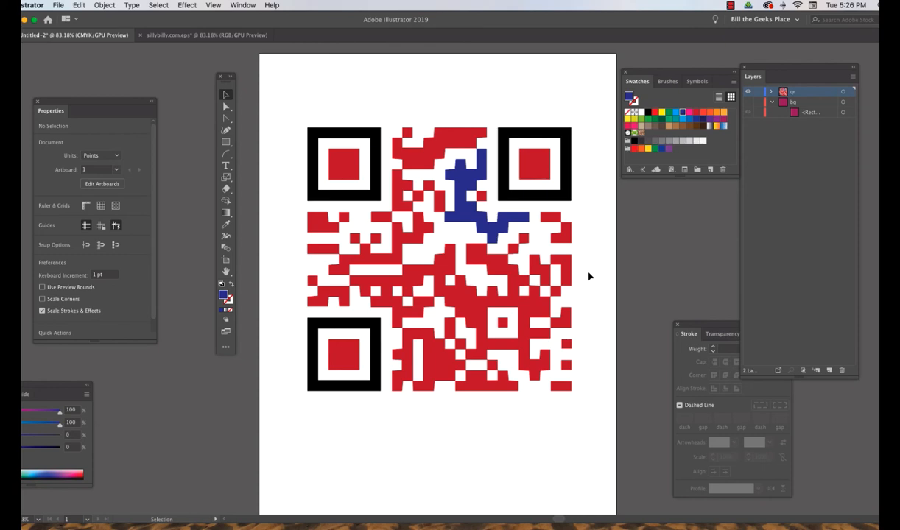
Give the large red shape along the code's top edge, between the two corner squares, a black stroke.
click(434, 134)
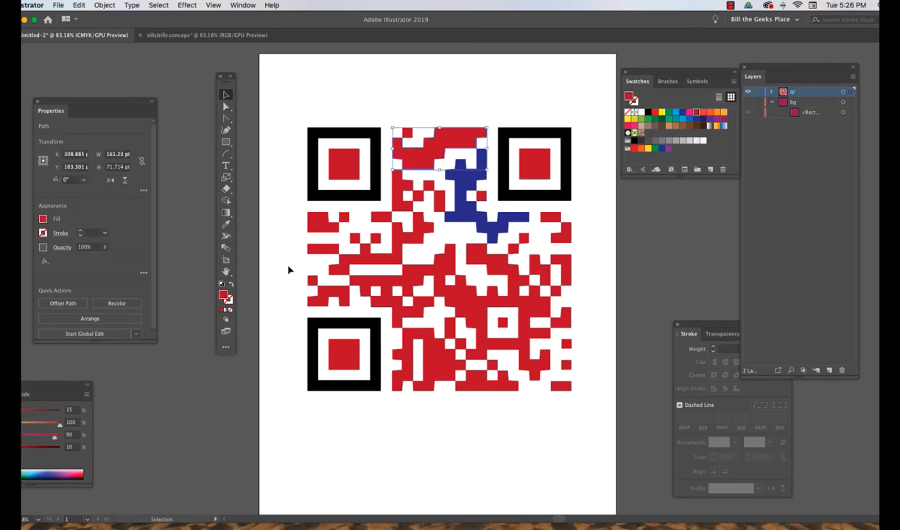
click(228, 301)
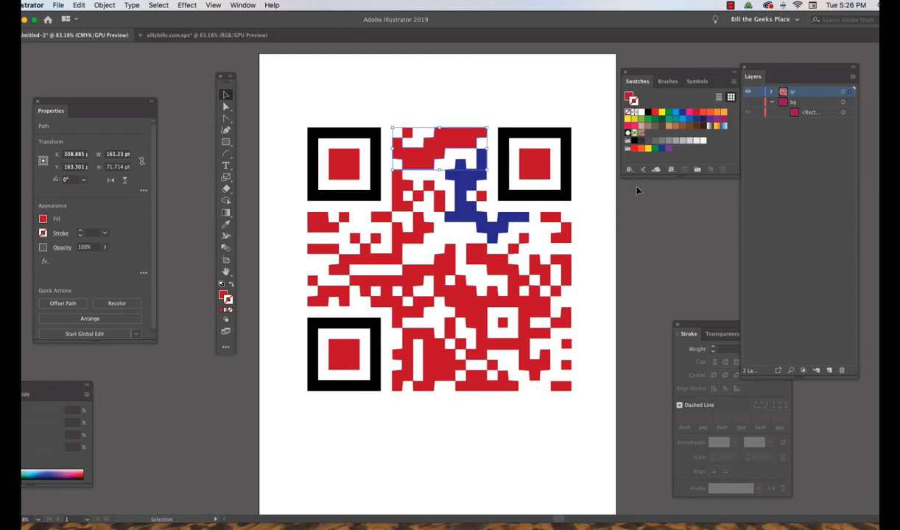
click(647, 113)
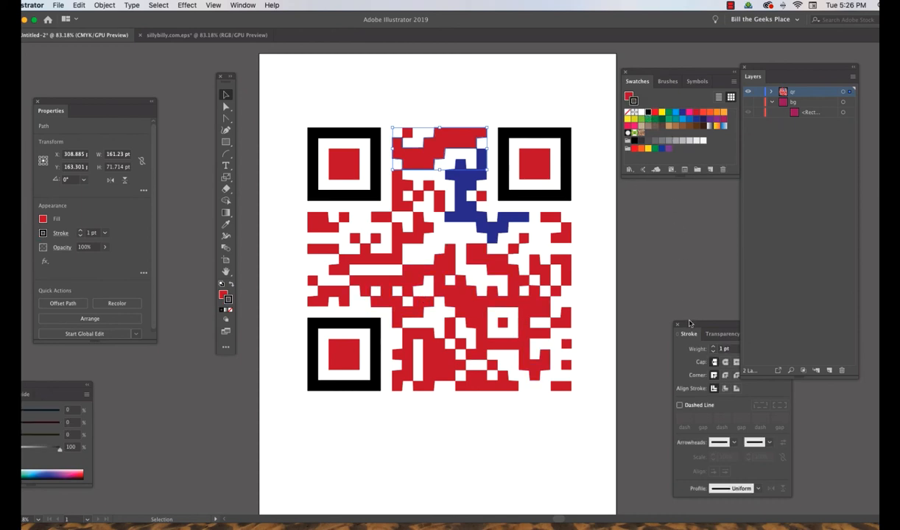
Make the top shape's stroke a dashed line with a 5.758 pt dash and a 5.548 pt gap.
drag(688, 334, 623, 203)
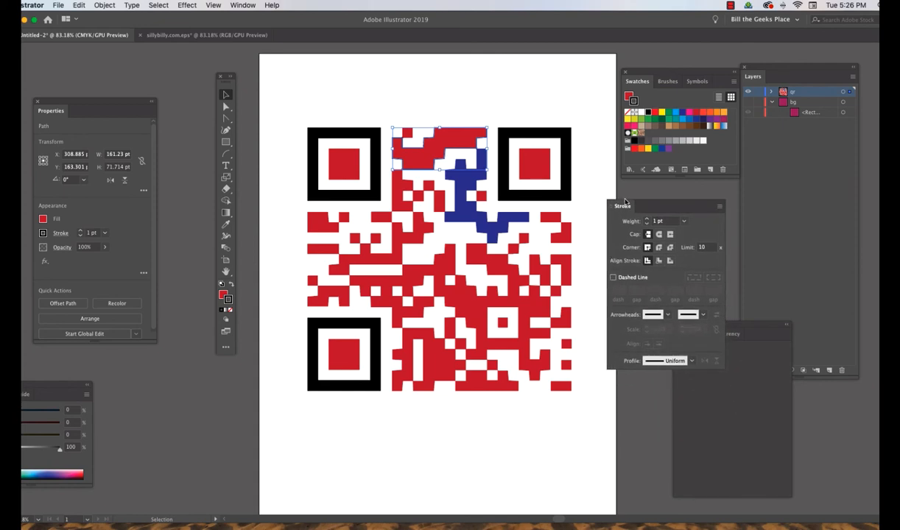
click(613, 277)
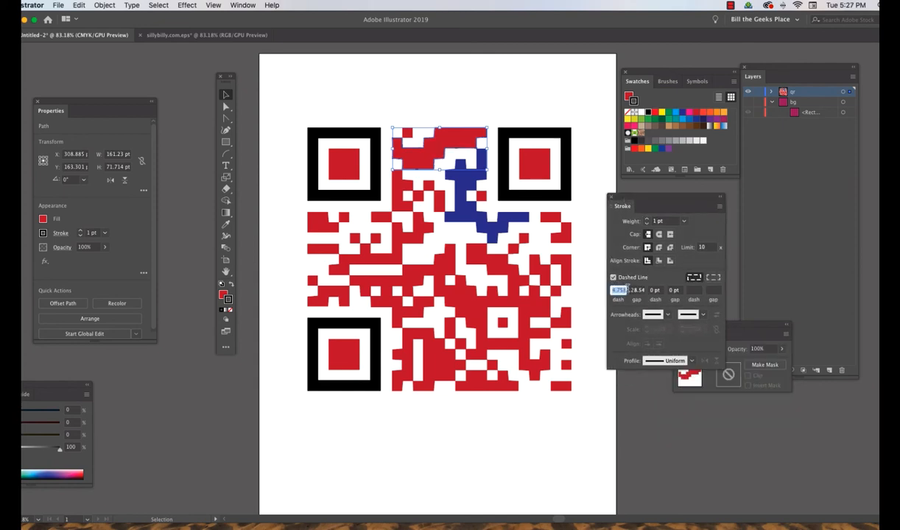
click(636, 290)
drag(636, 290, 619, 290)
text(3.568)
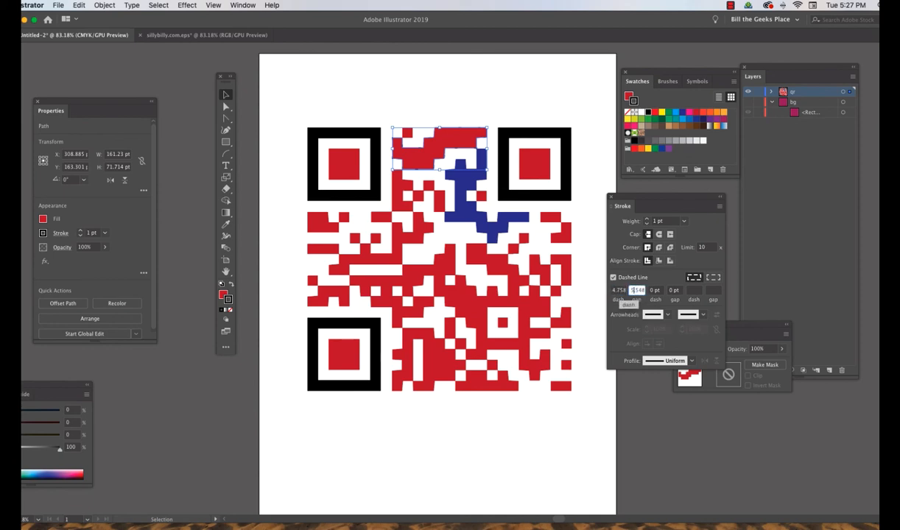
key(Return)
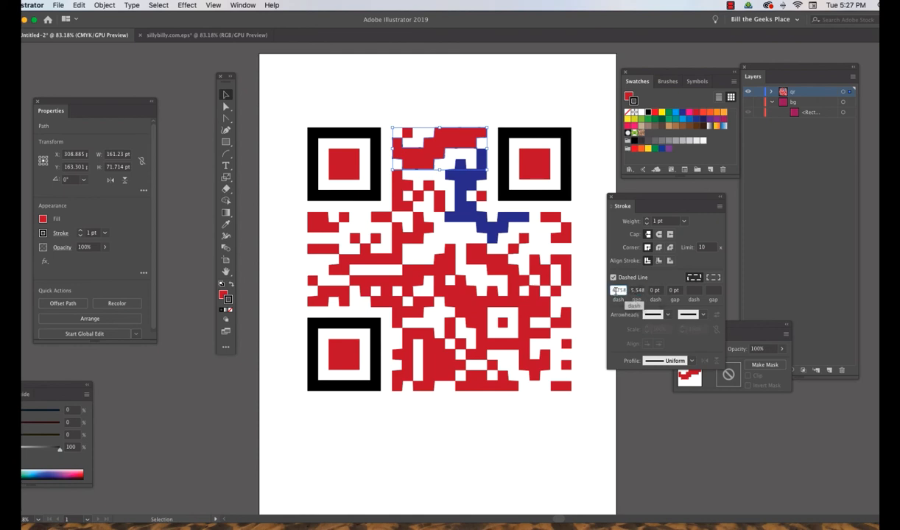
click(617, 290)
text(5)
Increase the dashed stroke's weight to 4 pt and deselect the shape.
click(647, 219)
click(648, 220)
click(648, 219)
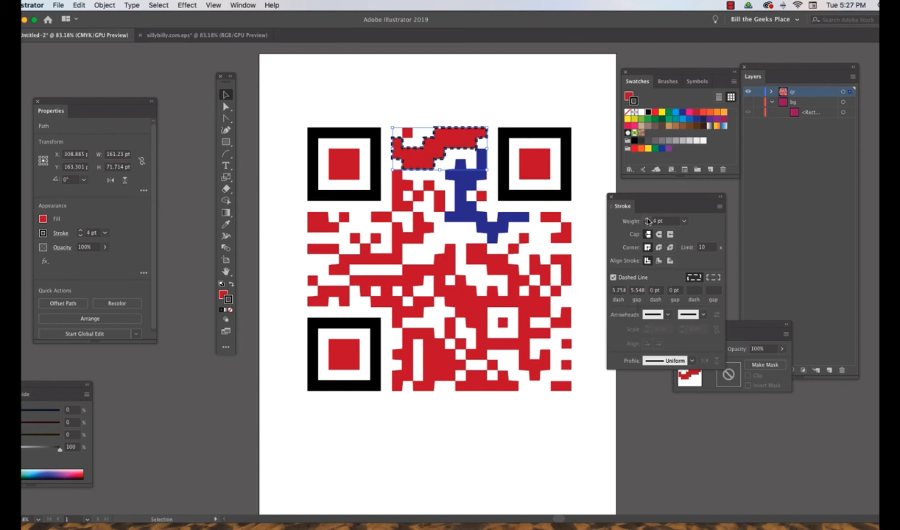
click(603, 131)
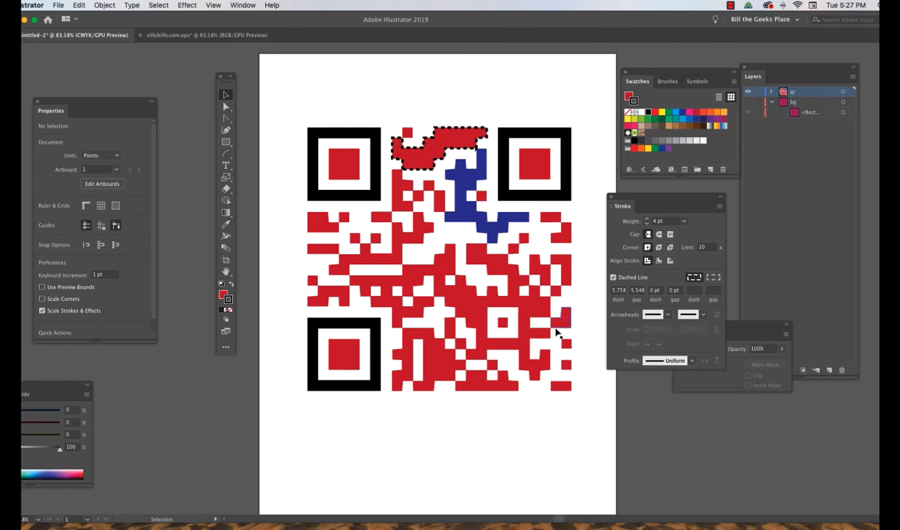
Give the large central compound shape a blue stroke, C=85 M=50 Y=0 K=0, swap its fill and stroke colours, and deselect it.
click(469, 303)
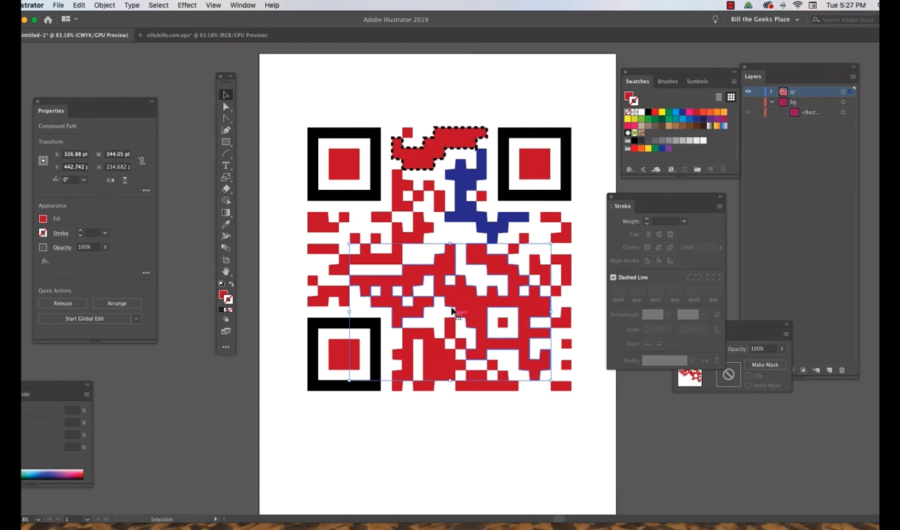
click(689, 120)
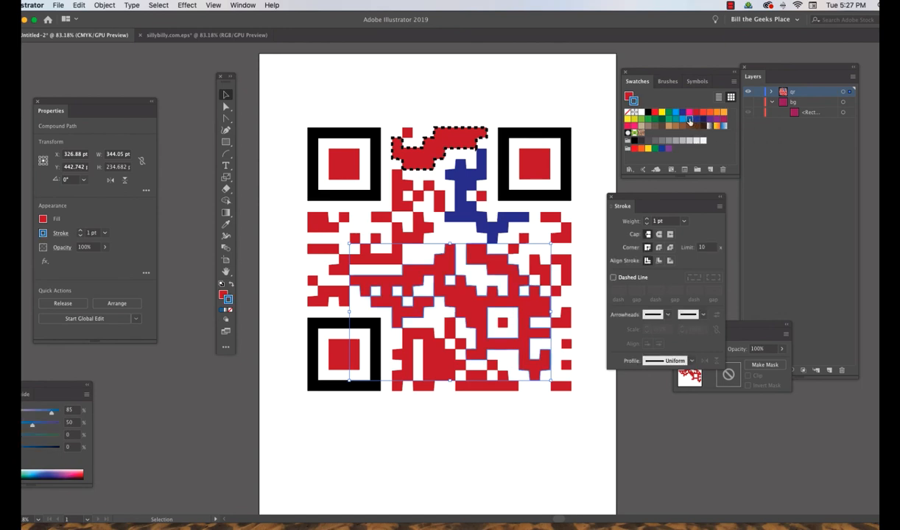
click(230, 285)
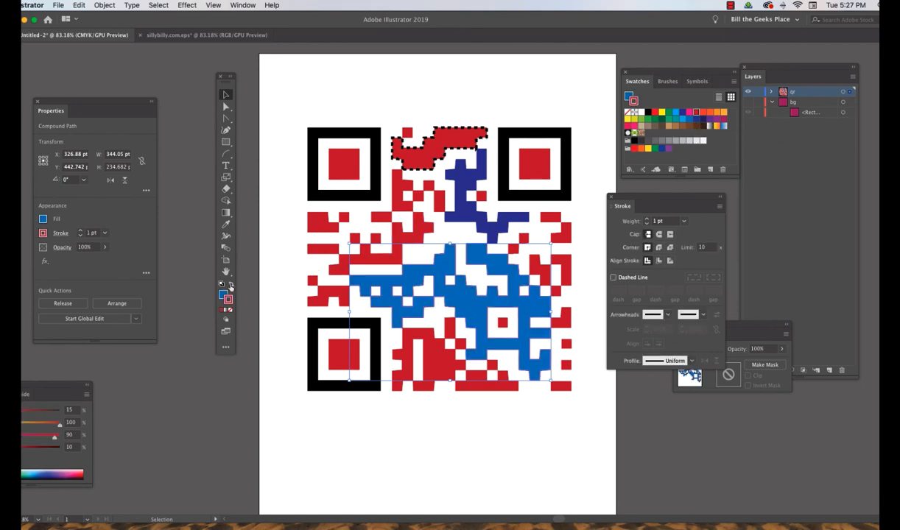
click(589, 163)
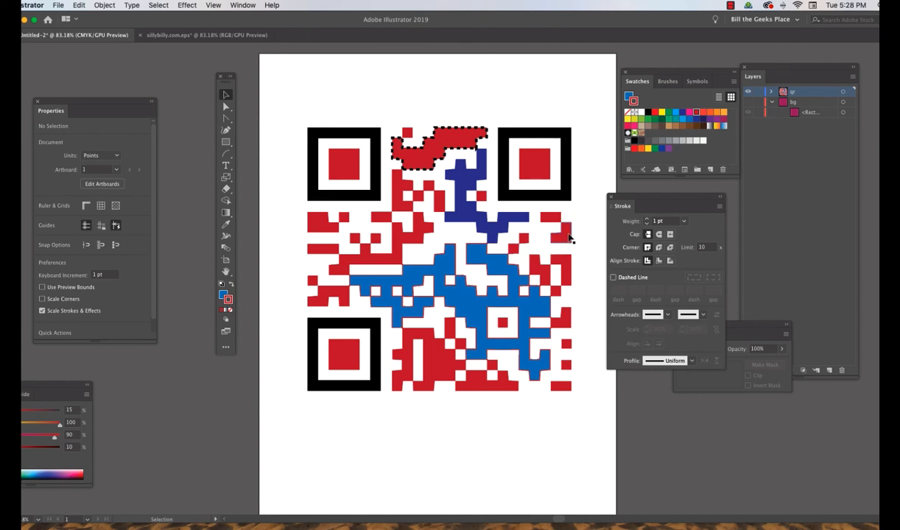
Select several red shapes around the code one at a time to check that each can be edited separately.
click(568, 266)
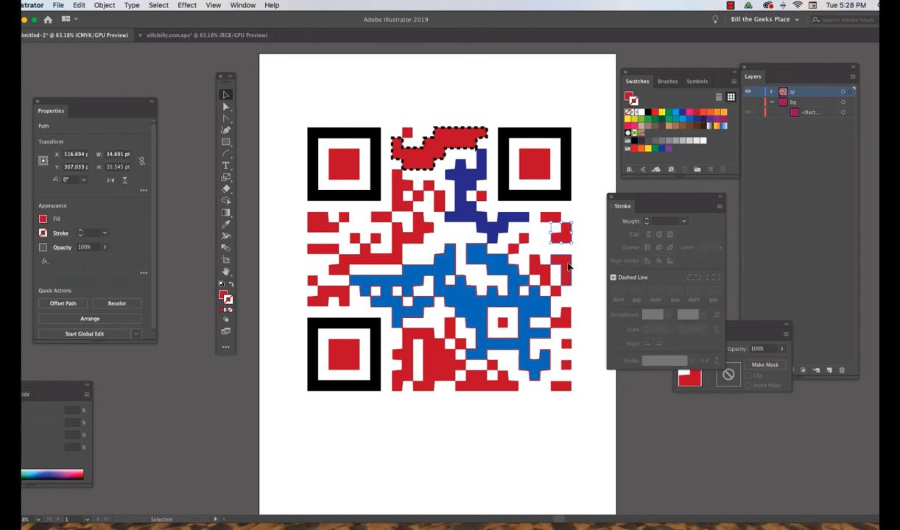
click(395, 201)
click(317, 217)
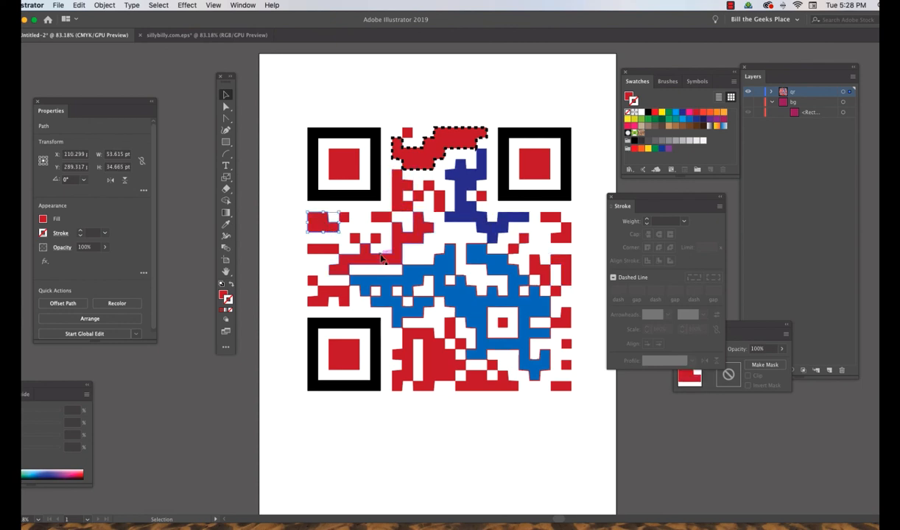
click(415, 330)
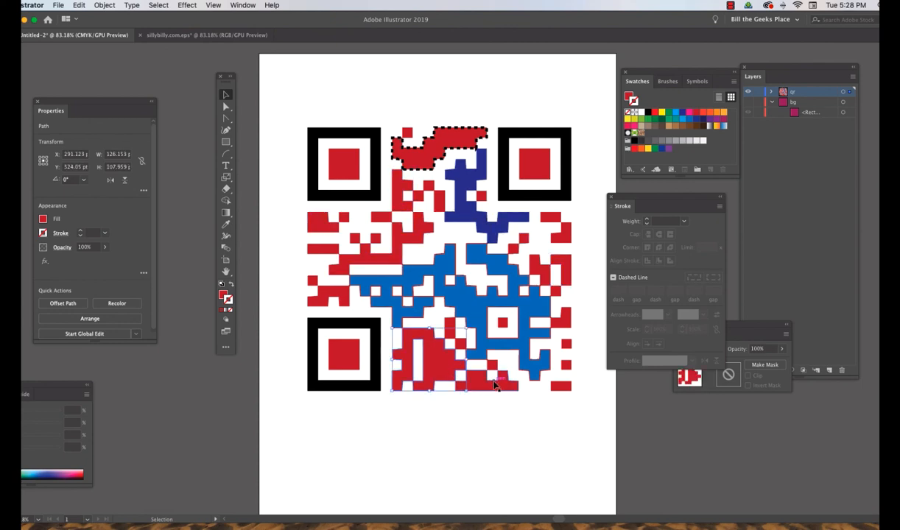